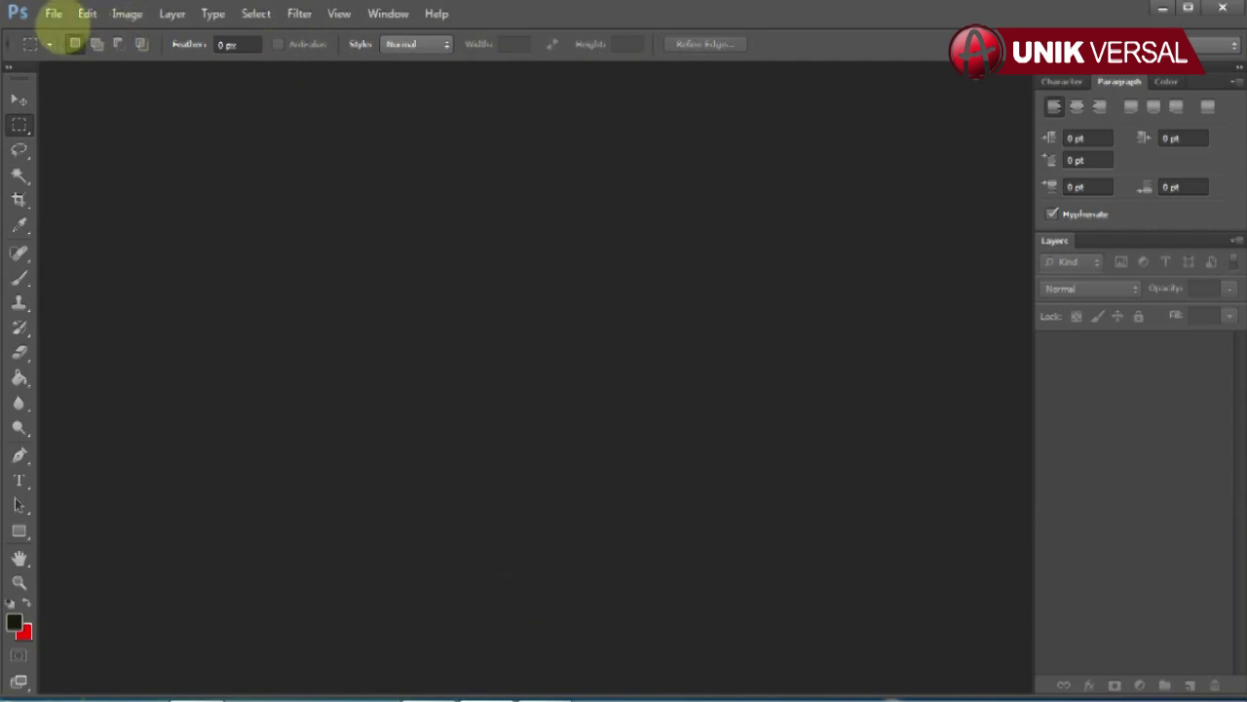
Step: Open INDIE 82 COVER.psd and INDIE 82 ISI.psd together
{"action": "left_click", "coordinate": [52, 14]}
{"action": "left_click", "coordinate": [72, 53]}
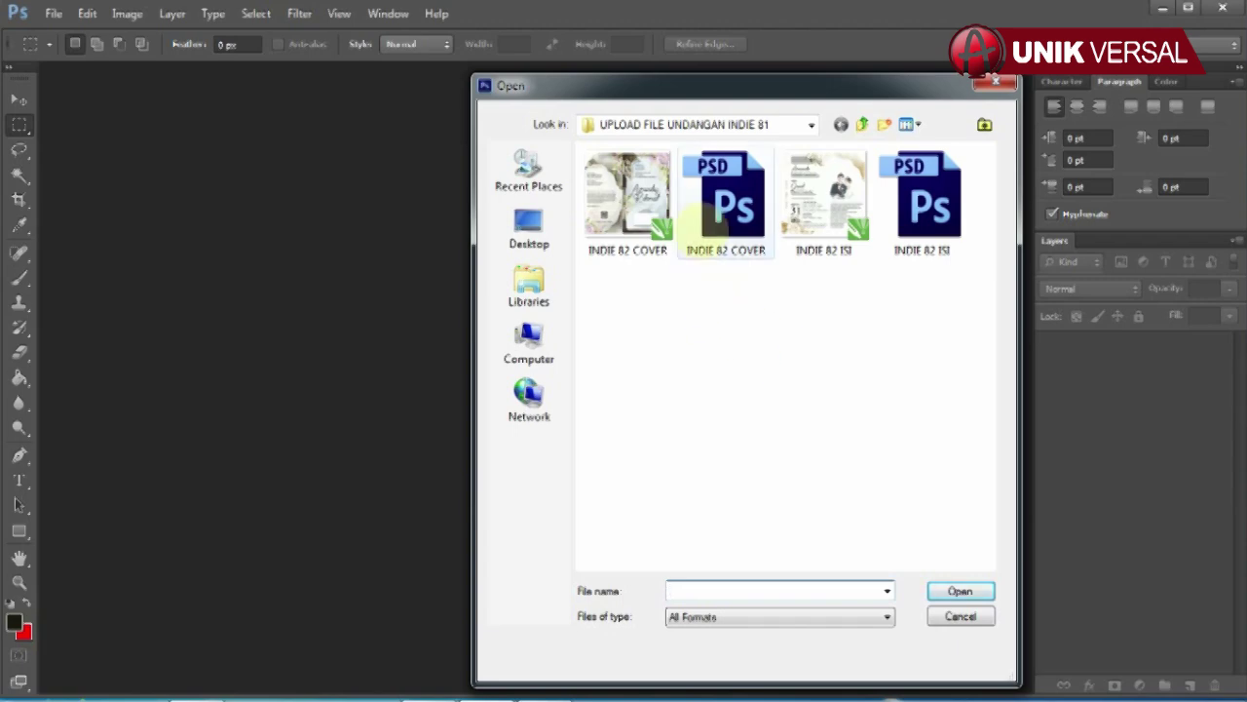
{"action": "left_click", "coordinate": [726, 199]}
{"action": "left_click", "coordinate": [922, 199], "text": "ctrl"}
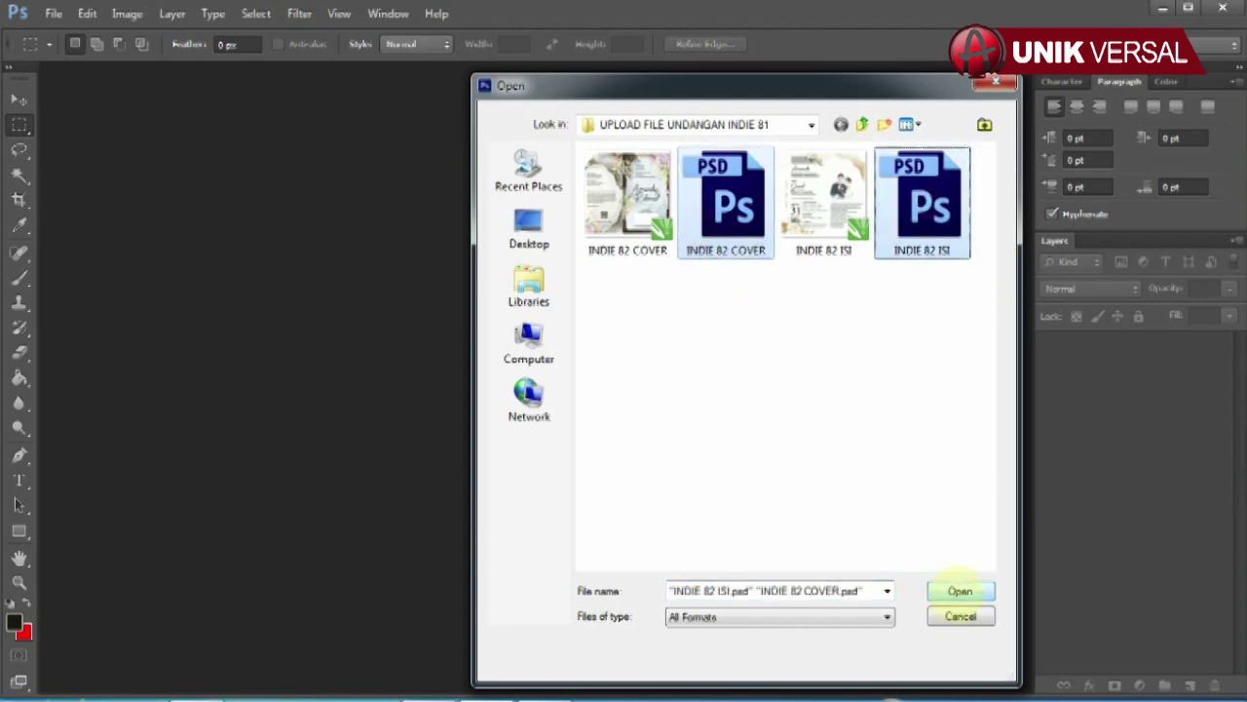
{"action": "left_click", "coordinate": [959, 591]}
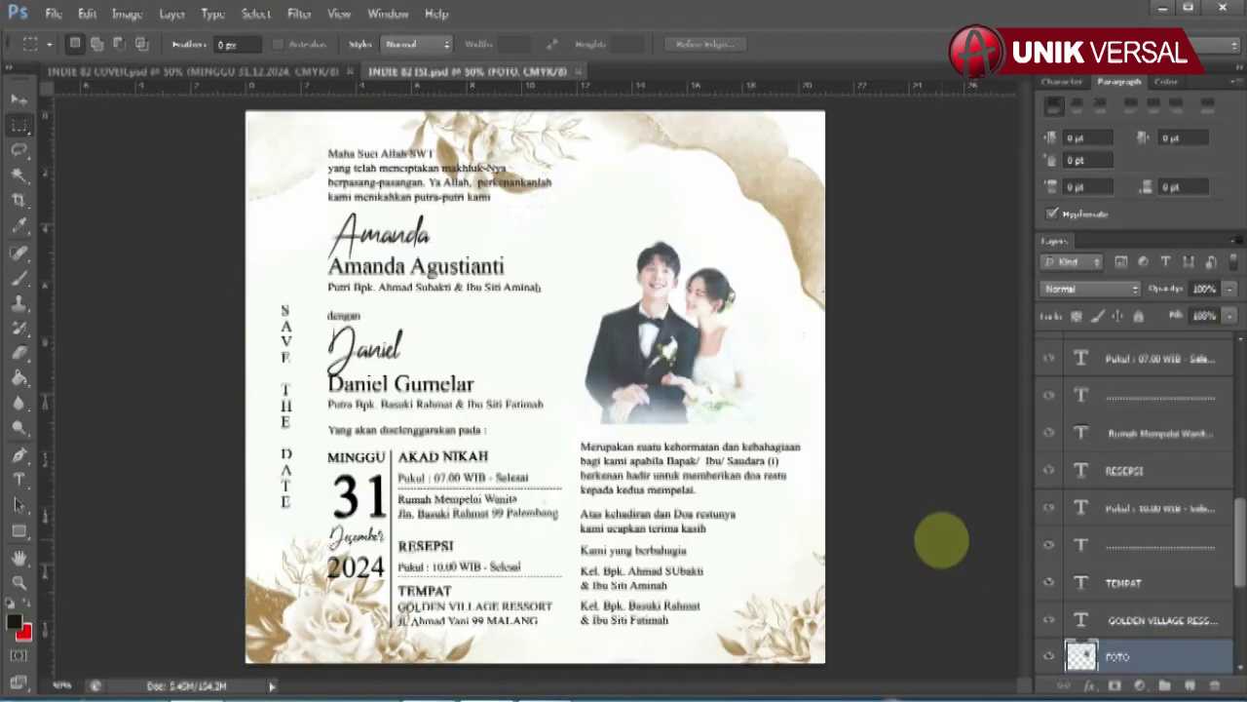
Step: Float the cover document, check its Image Size, then dock it back with the others
{"action": "left_click", "coordinate": [160, 72]}
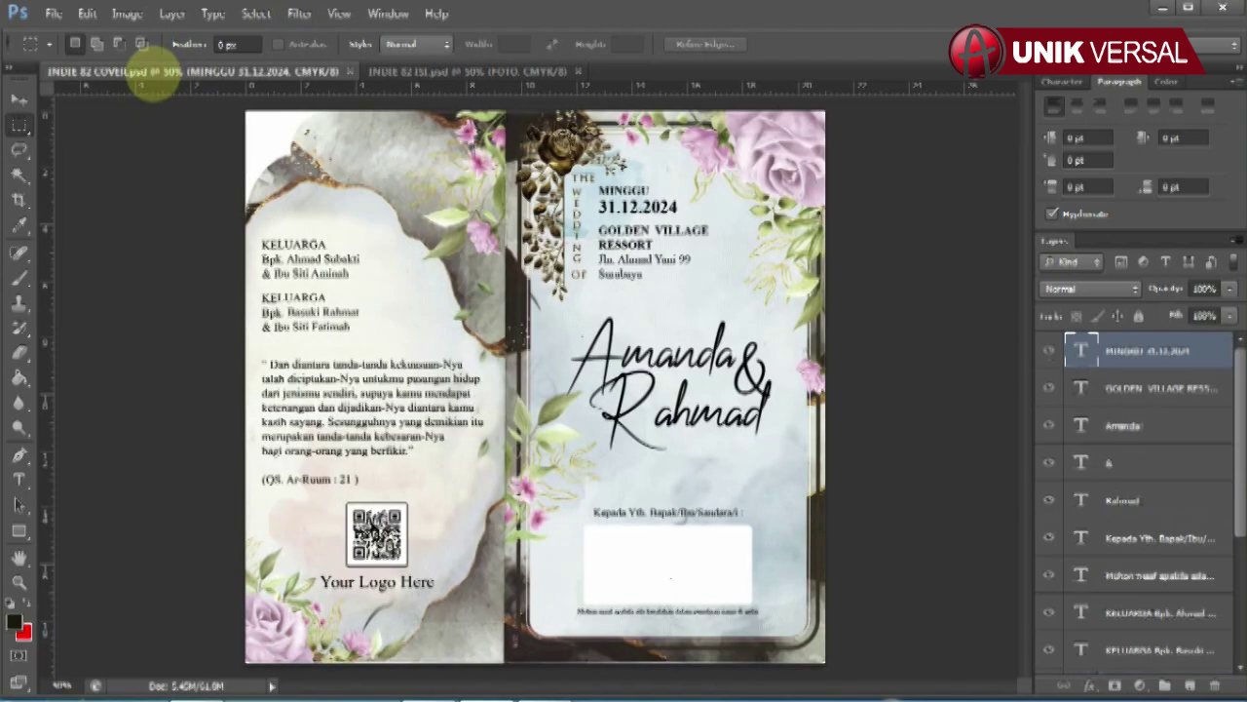
{"action": "left_click_drag", "start_coordinate": [153, 71], "coordinate": [315, 105]}
{"action": "right_click", "coordinate": [315, 106]}
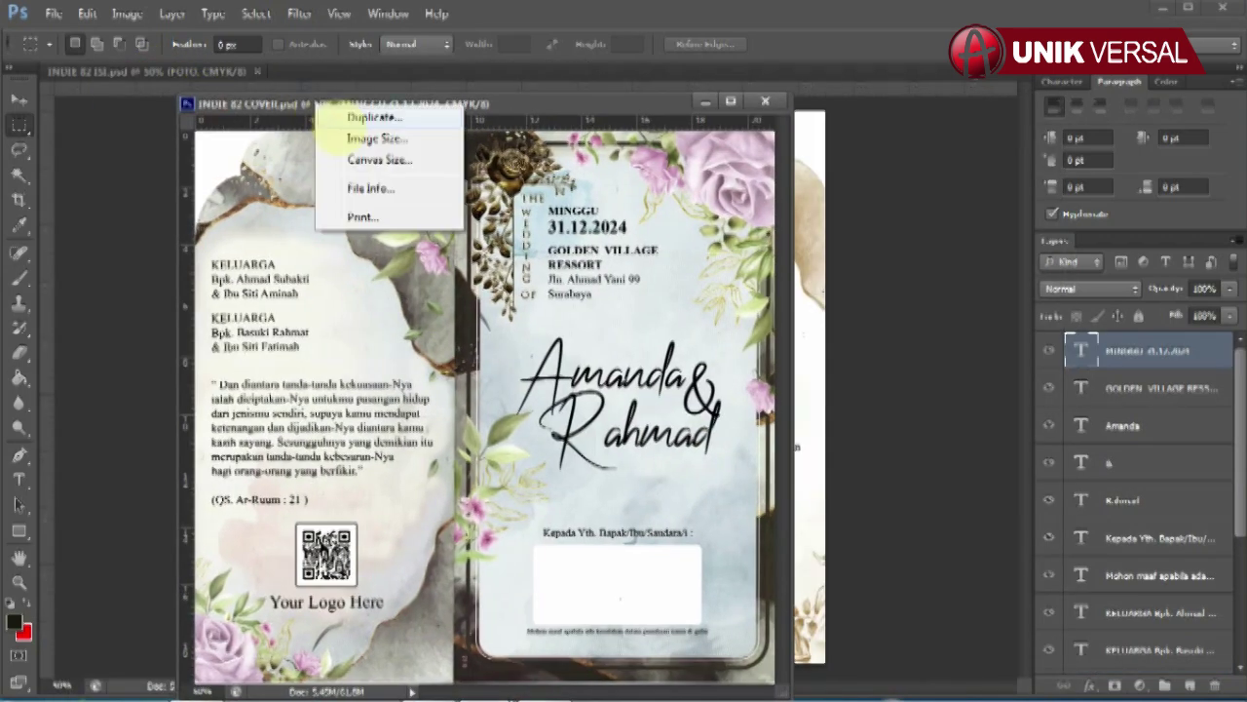
{"action": "left_click", "coordinate": [390, 142]}
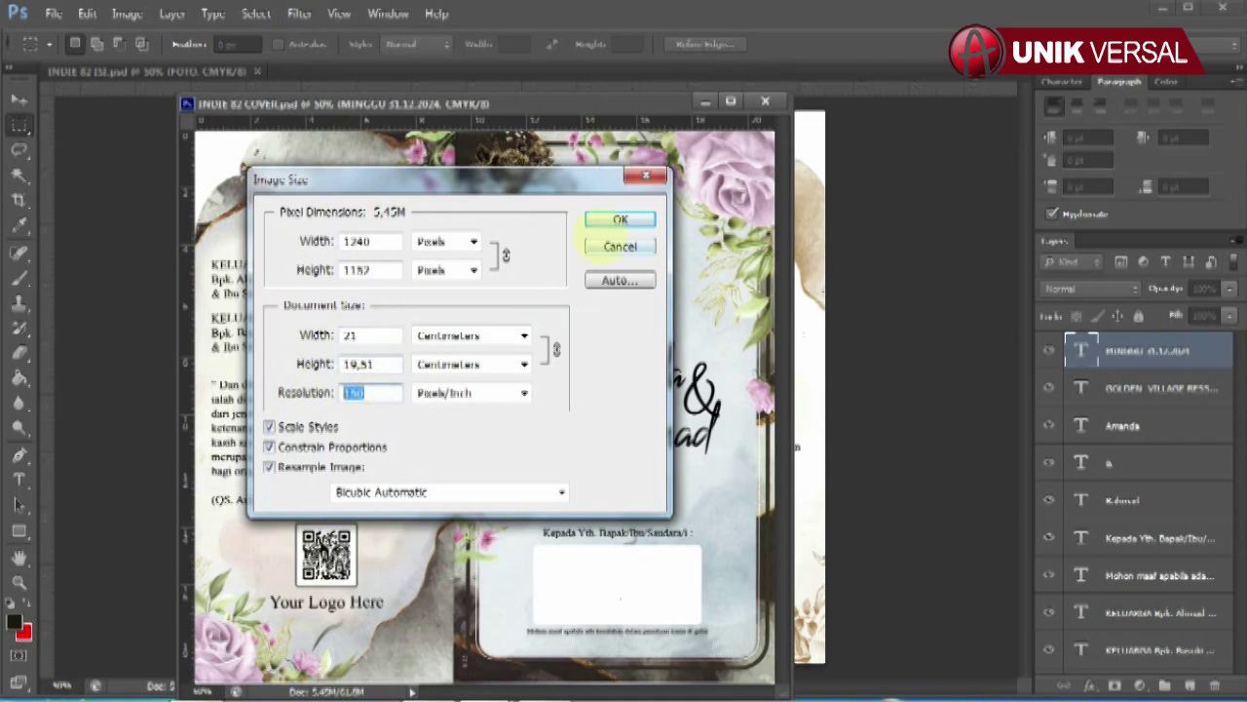
{"action": "left_click", "coordinate": [620, 219]}
{"action": "left_click_drag", "start_coordinate": [348, 95], "coordinate": [321, 70]}
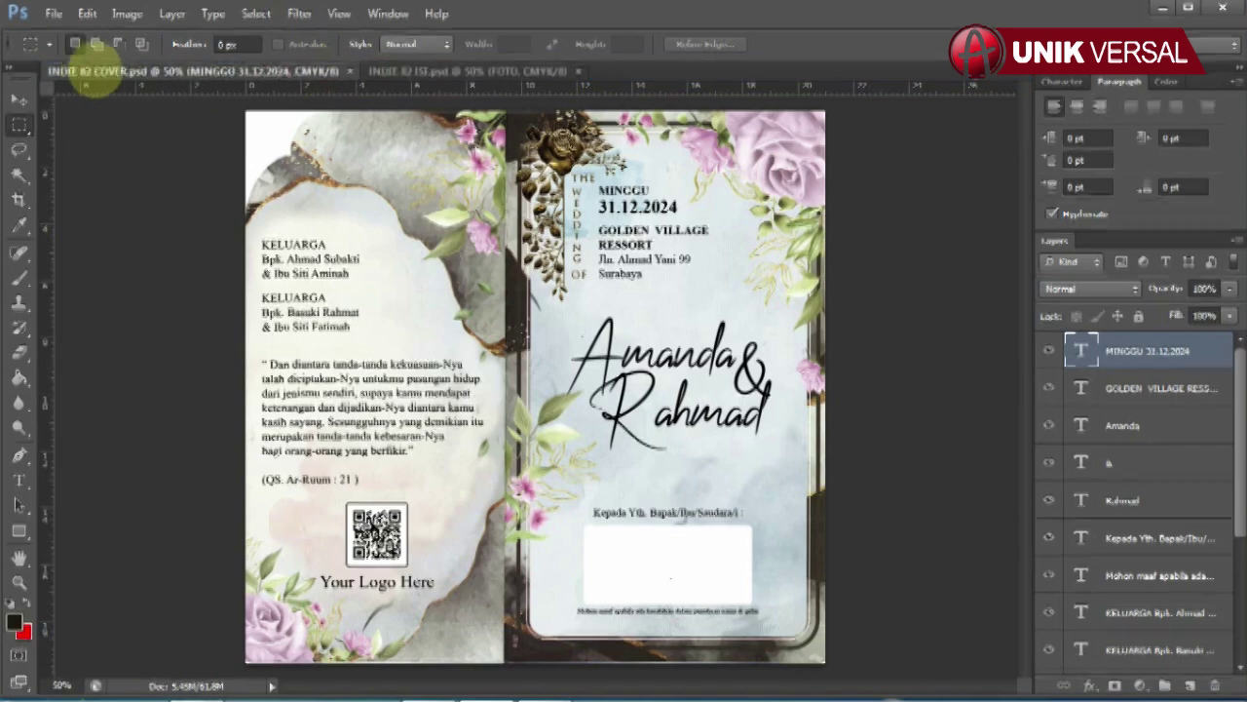
Step: Retype the cover date as 31.12.2024
{"action": "left_click", "coordinate": [127, 116]}
{"action": "left_click", "coordinate": [18, 99]}
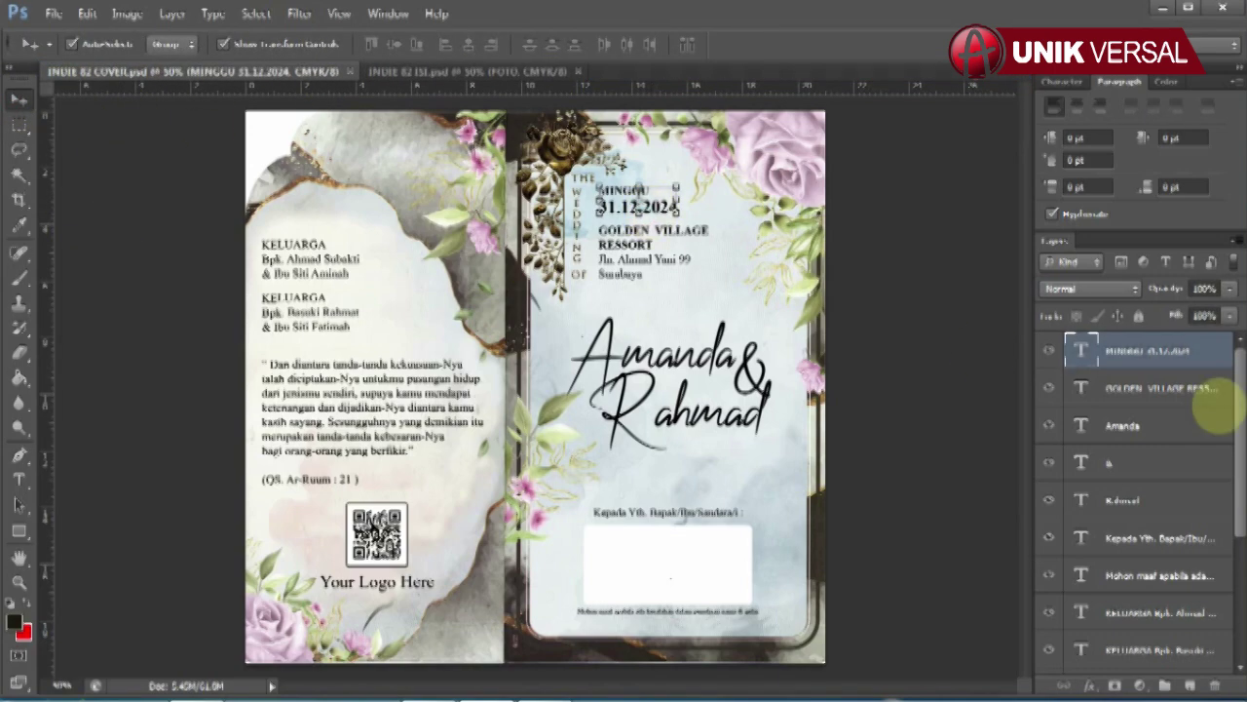
{"action": "left_click", "coordinate": [19, 478]}
{"action": "double_click", "coordinate": [621, 190]}
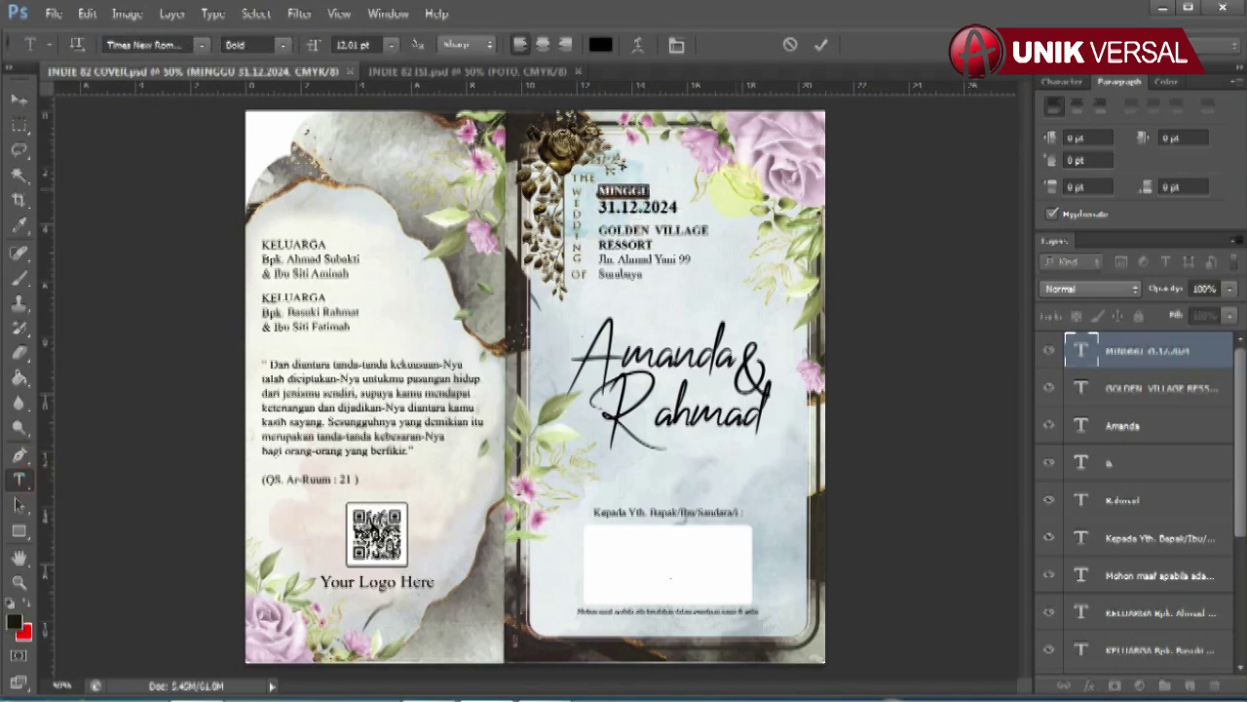
{"action": "double_click", "coordinate": [638, 207]}
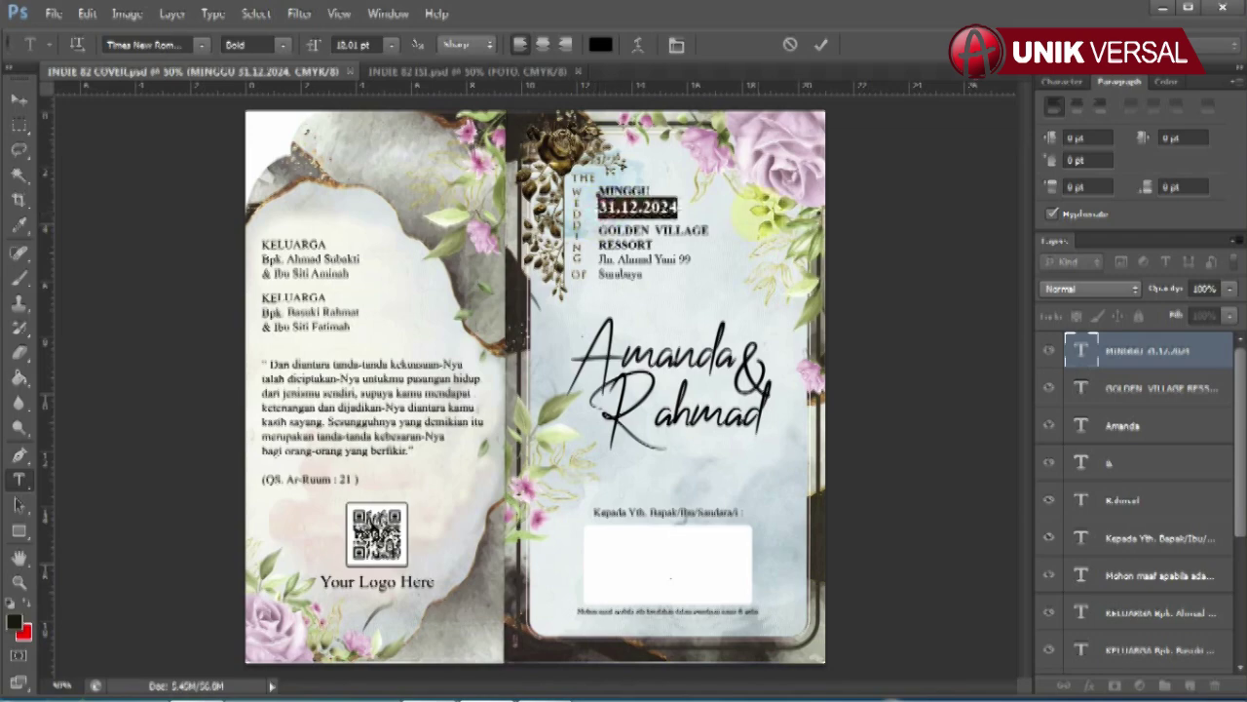
{"action": "type", "text": "31.12.2024"}
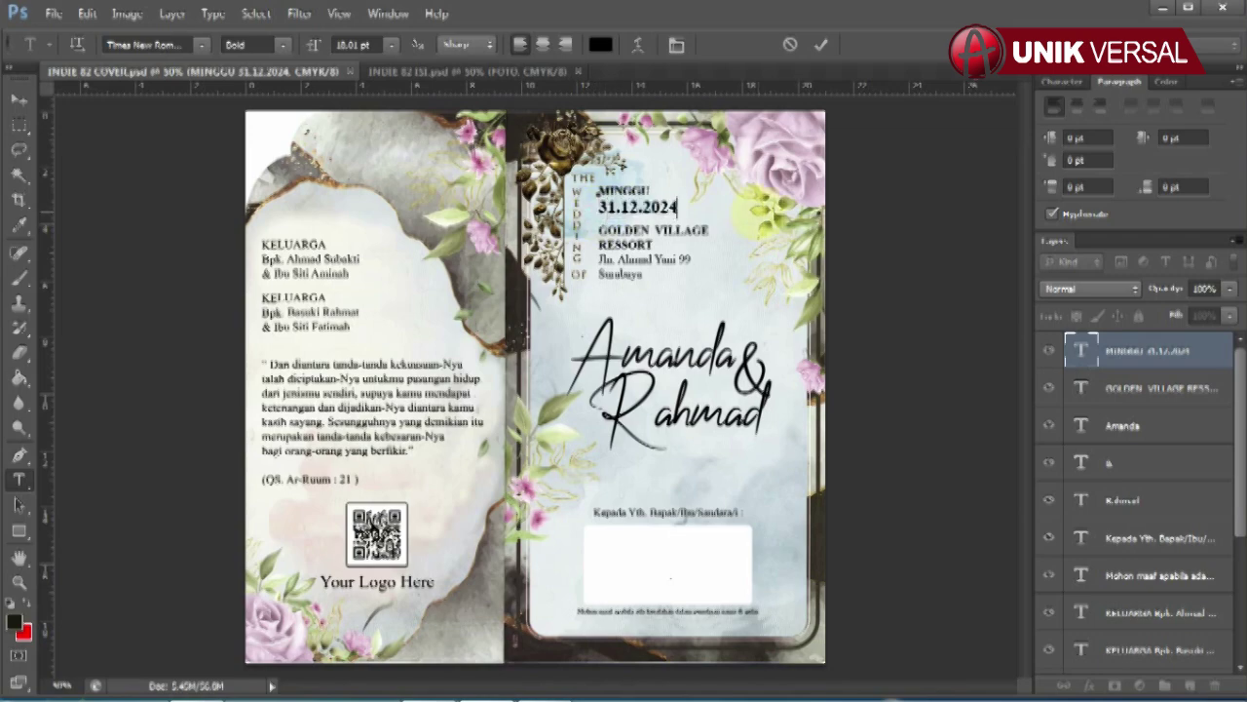
{"action": "left_click", "coordinate": [23, 102]}
Step: Retype the GOLDEN VILLAGE RESSORT venue and replace its street address
{"action": "left_click", "coordinate": [1111, 388]}
{"action": "left_click", "coordinate": [19, 480]}
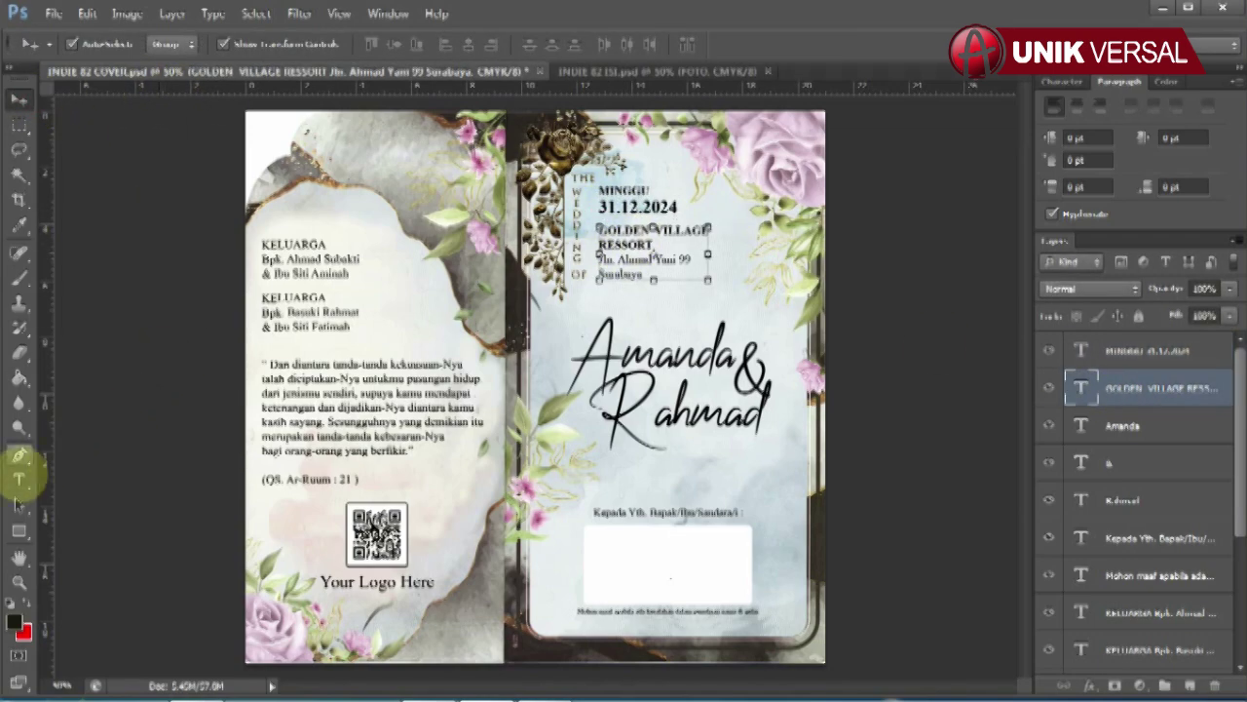
{"action": "left_click", "coordinate": [596, 234]}
{"action": "key", "text": "ctrl+a"}
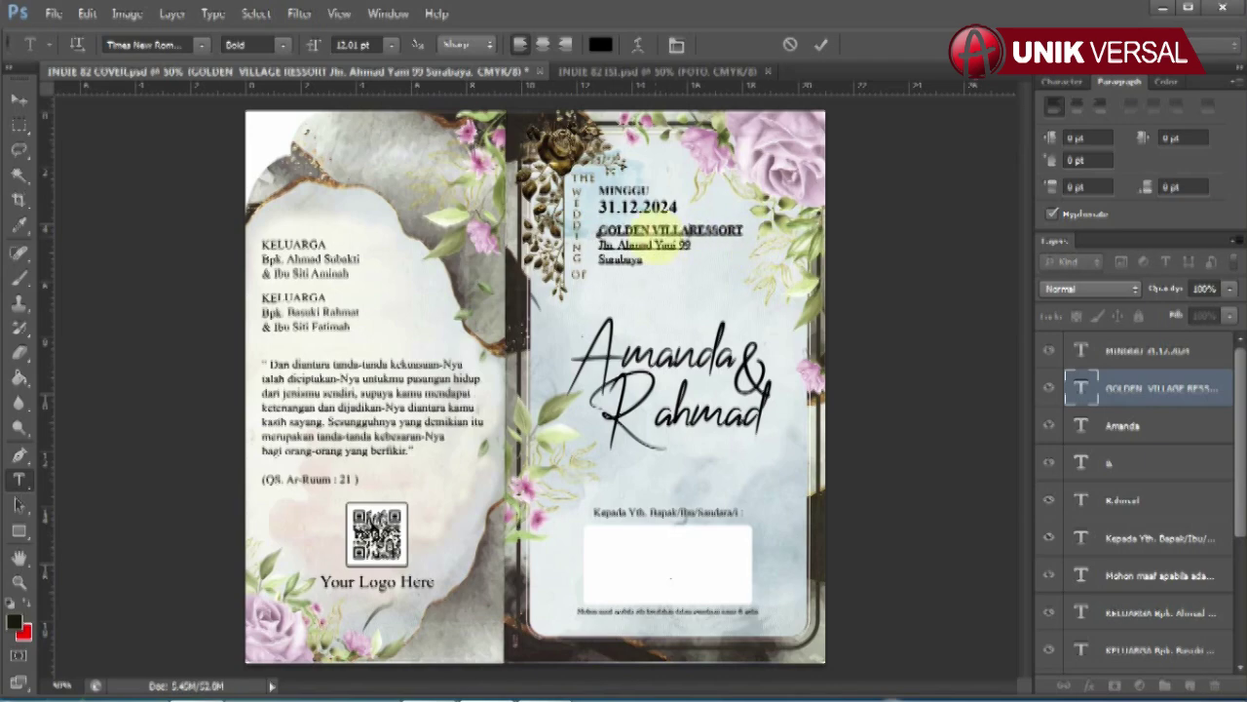
{"action": "type", "text": "GE"}
{"action": "left_click_drag", "start_coordinate": [620, 259], "coordinate": [643, 275]}
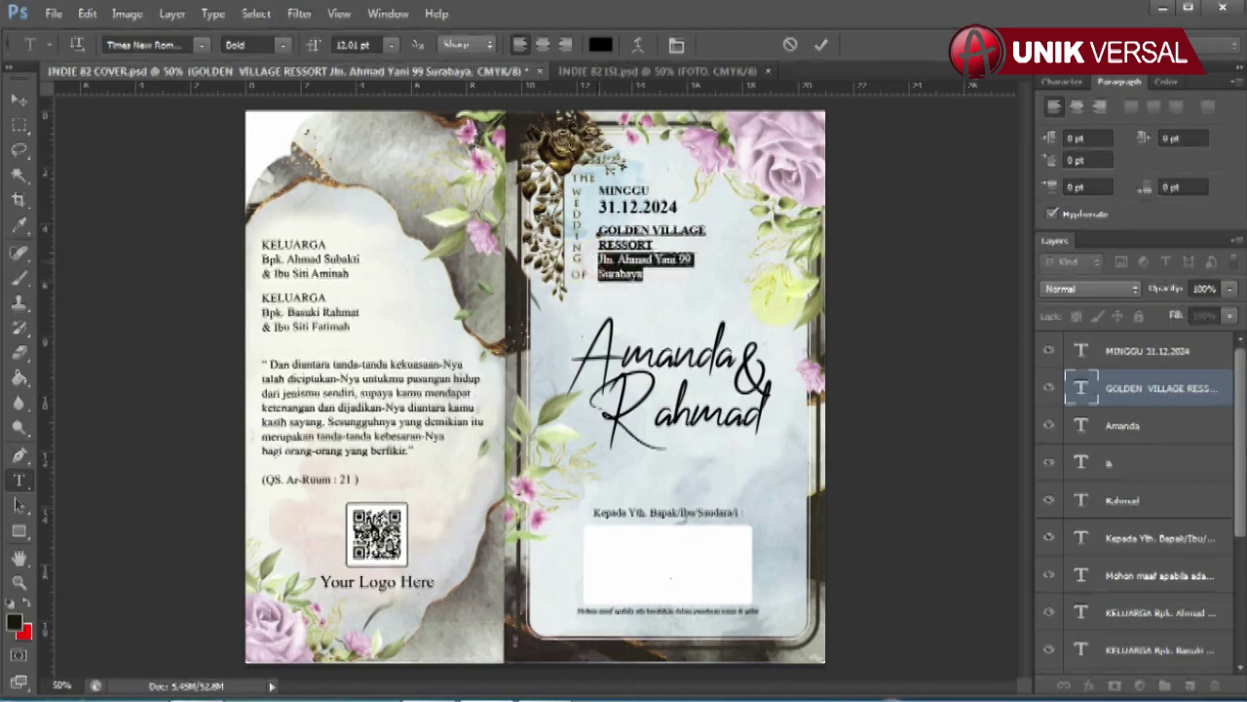
{"action": "key", "text": "BackSpace"}
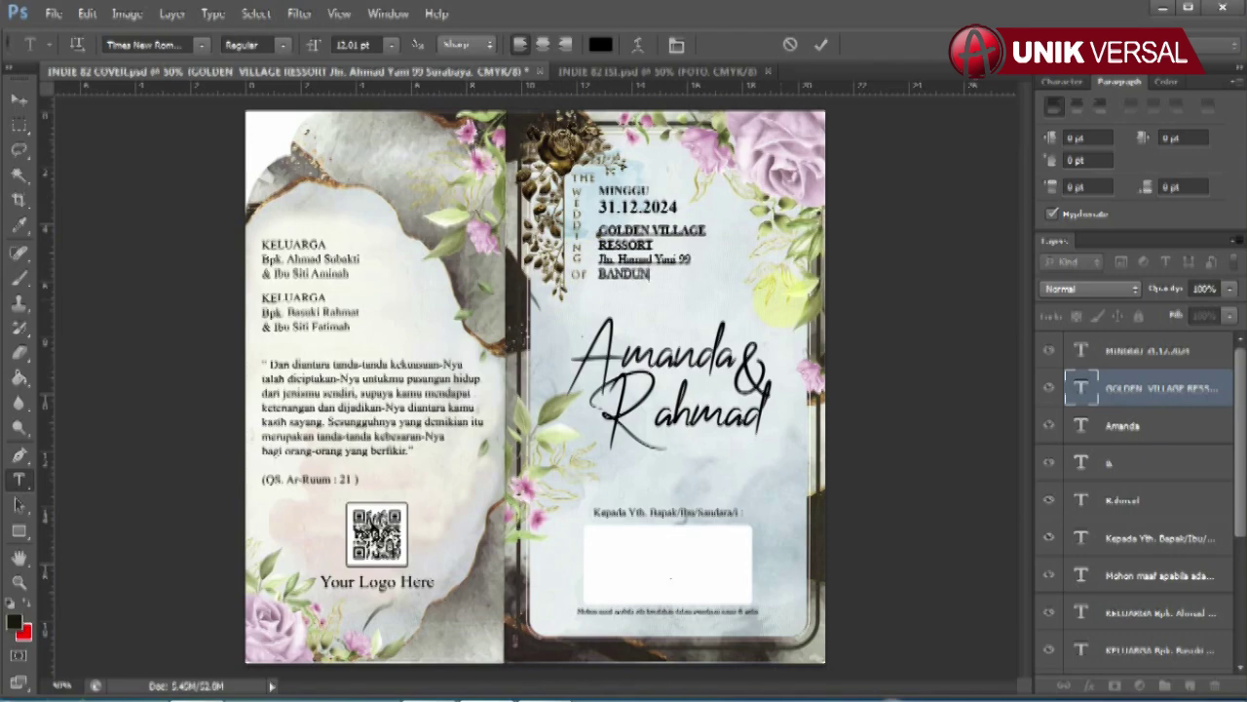
{"action": "left_click", "coordinate": [19, 98]}
Step: Re-enter the bride's and groom's names on the cover
{"action": "left_click", "coordinate": [1123, 426]}
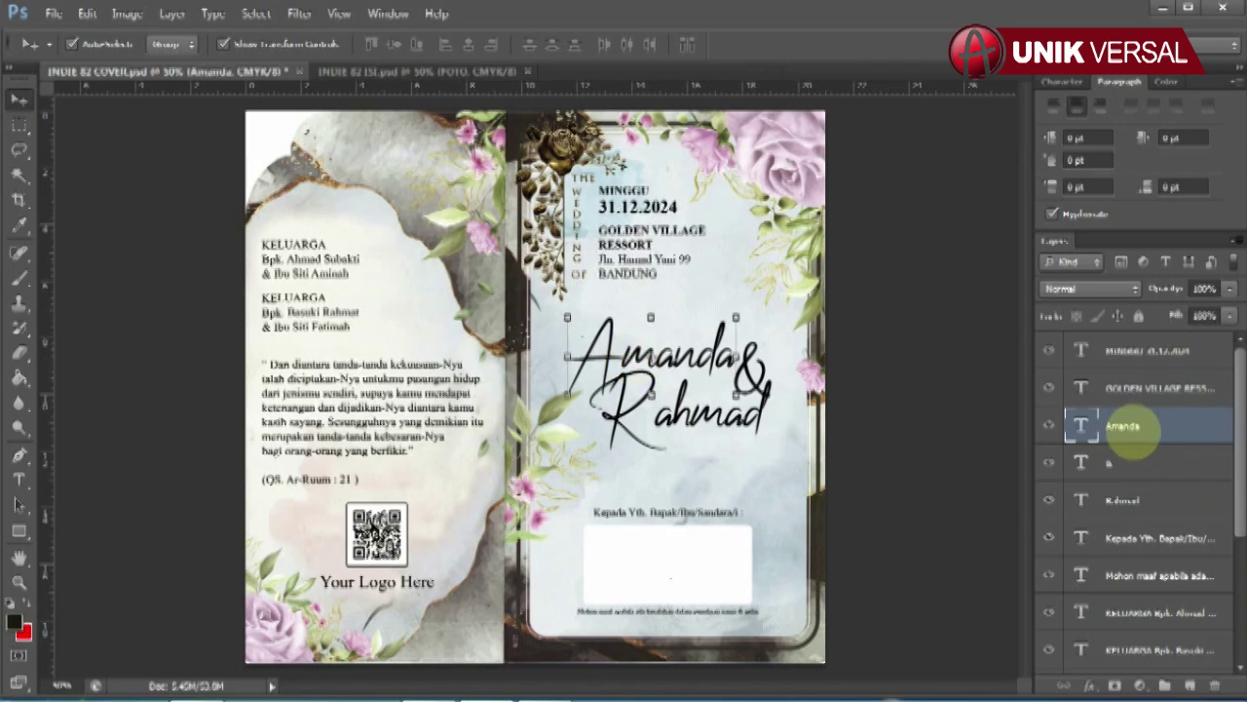
{"action": "left_click", "coordinate": [19, 479]}
{"action": "double_click", "coordinate": [653, 356]}
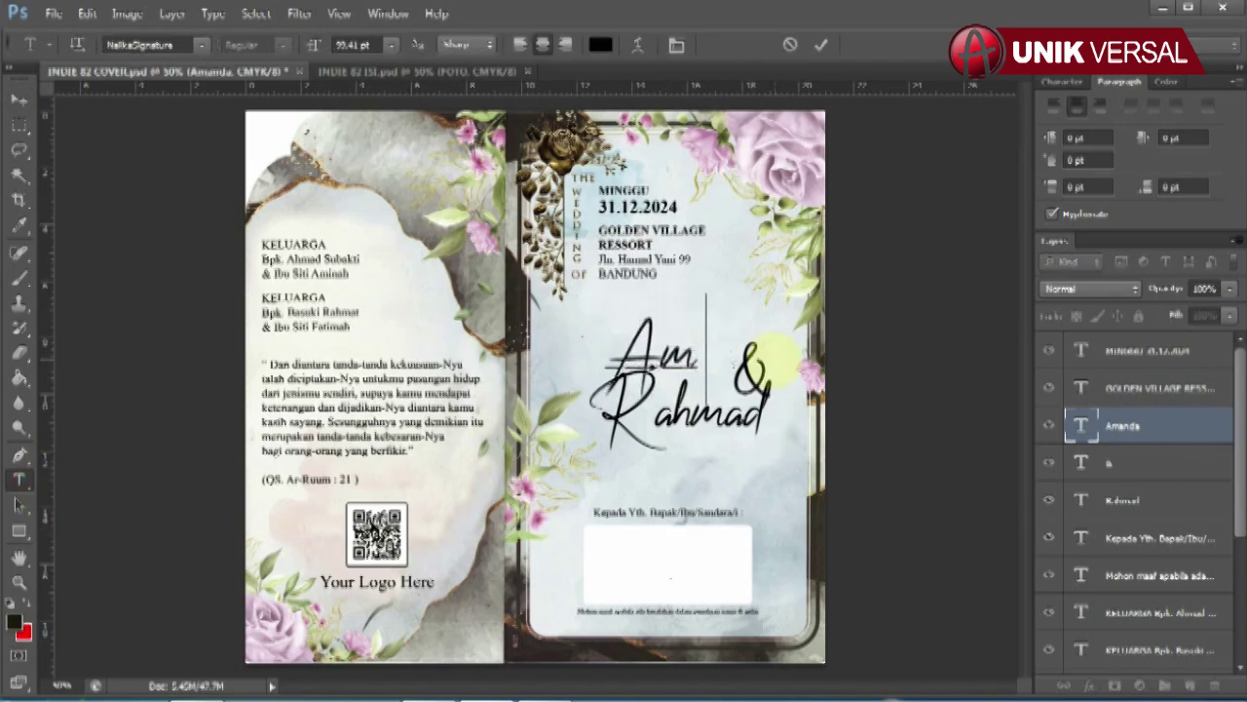
{"action": "left_click", "coordinate": [19, 99]}
{"action": "left_click", "coordinate": [1123, 500]}
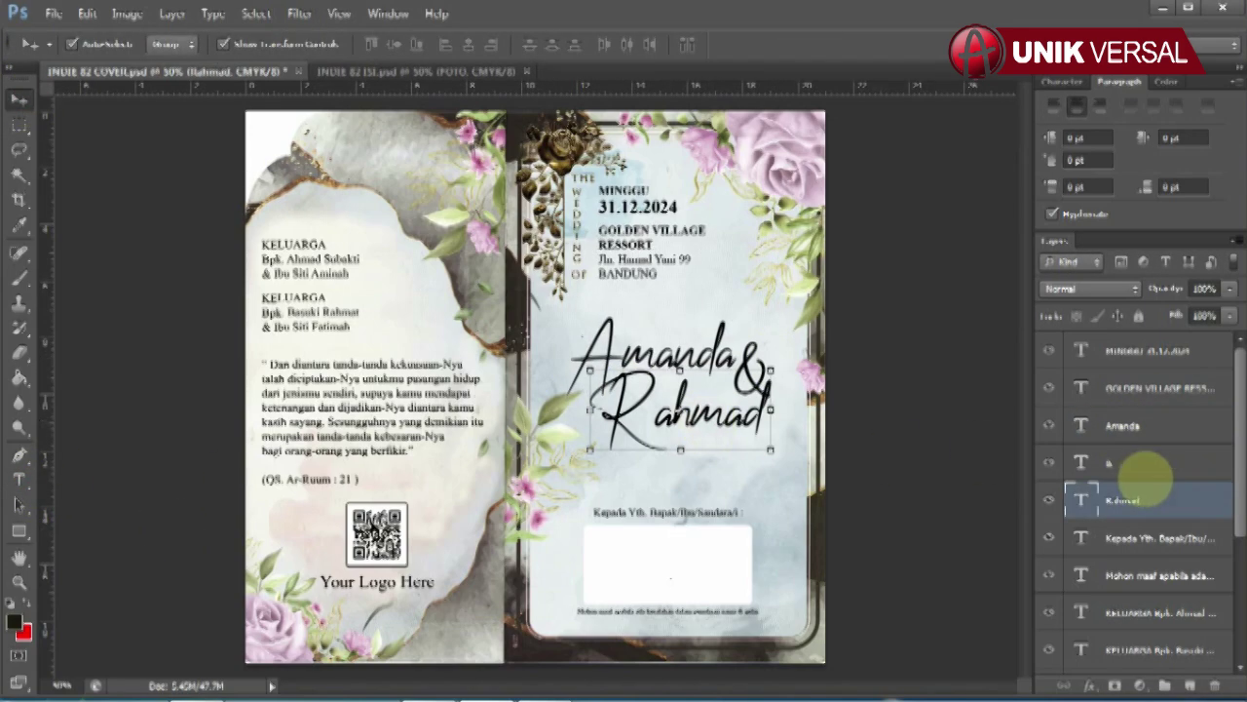
{"action": "left_click", "coordinate": [19, 479]}
{"action": "double_click", "coordinate": [682, 414]}
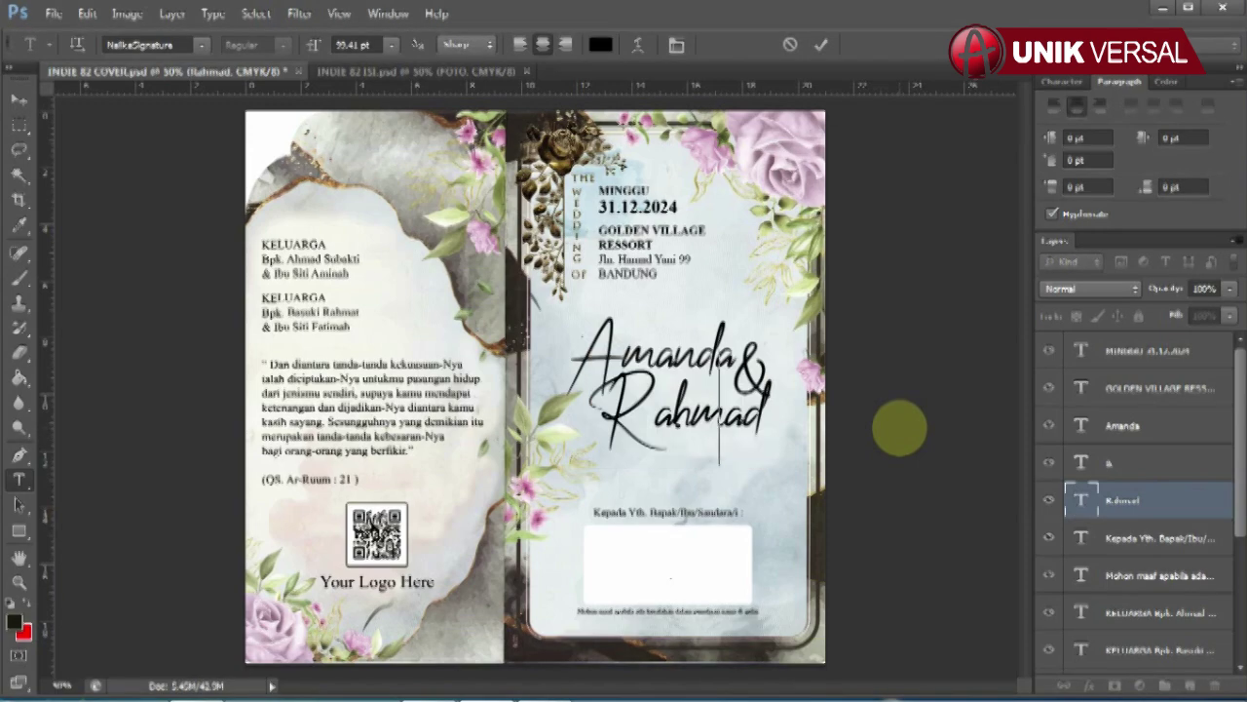
{"action": "left_click", "coordinate": [19, 98]}
{"action": "left_click", "coordinate": [310, 259]}
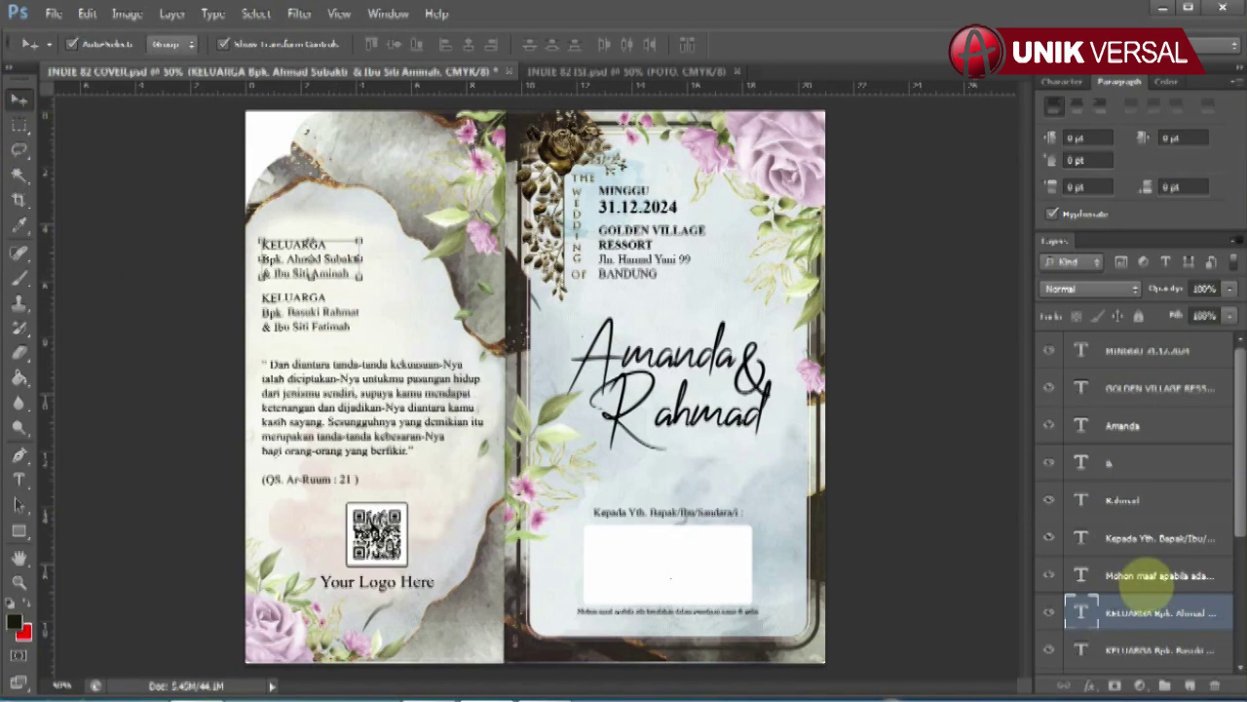
Step: Complete the first KELUARGA entry with the father's surname and the mother's name on a new line
{"action": "scroll", "coordinate": [1149, 585], "scroll_direction": "down", "scroll_amount": 5}
{"action": "left_click", "coordinate": [19, 479]}
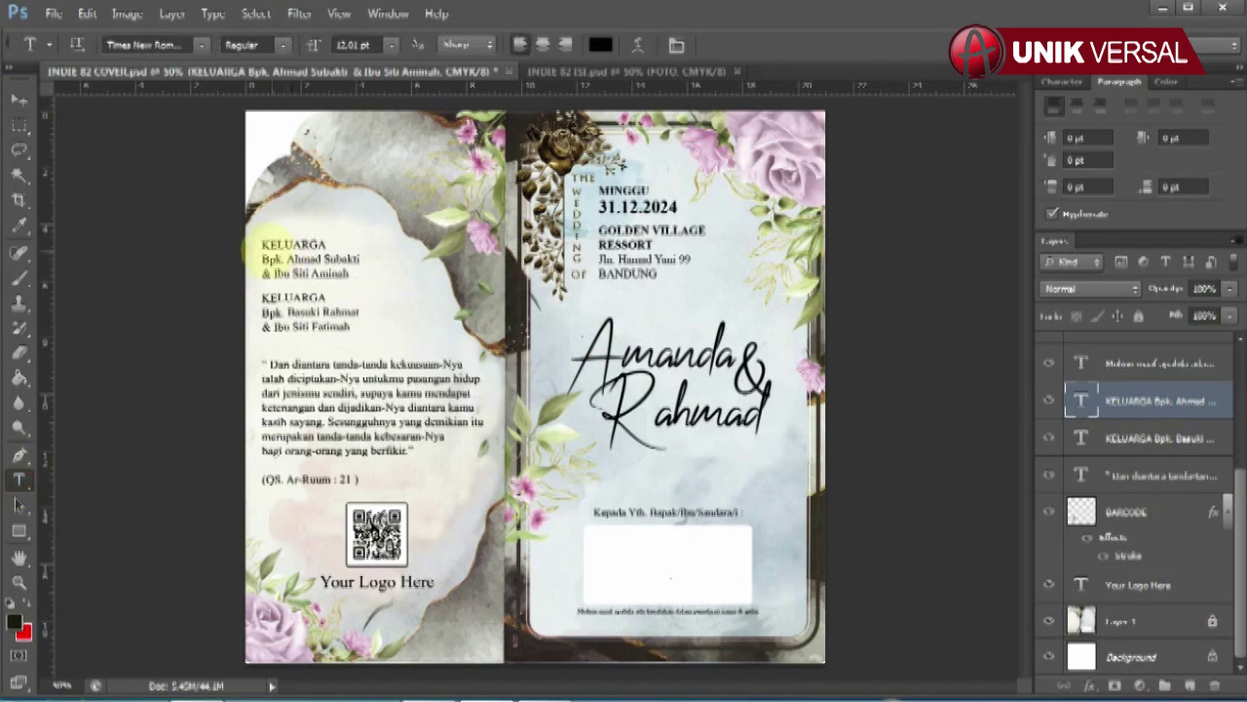
{"action": "double_click", "coordinate": [298, 261]}
{"action": "left_click", "coordinate": [444, 298]}
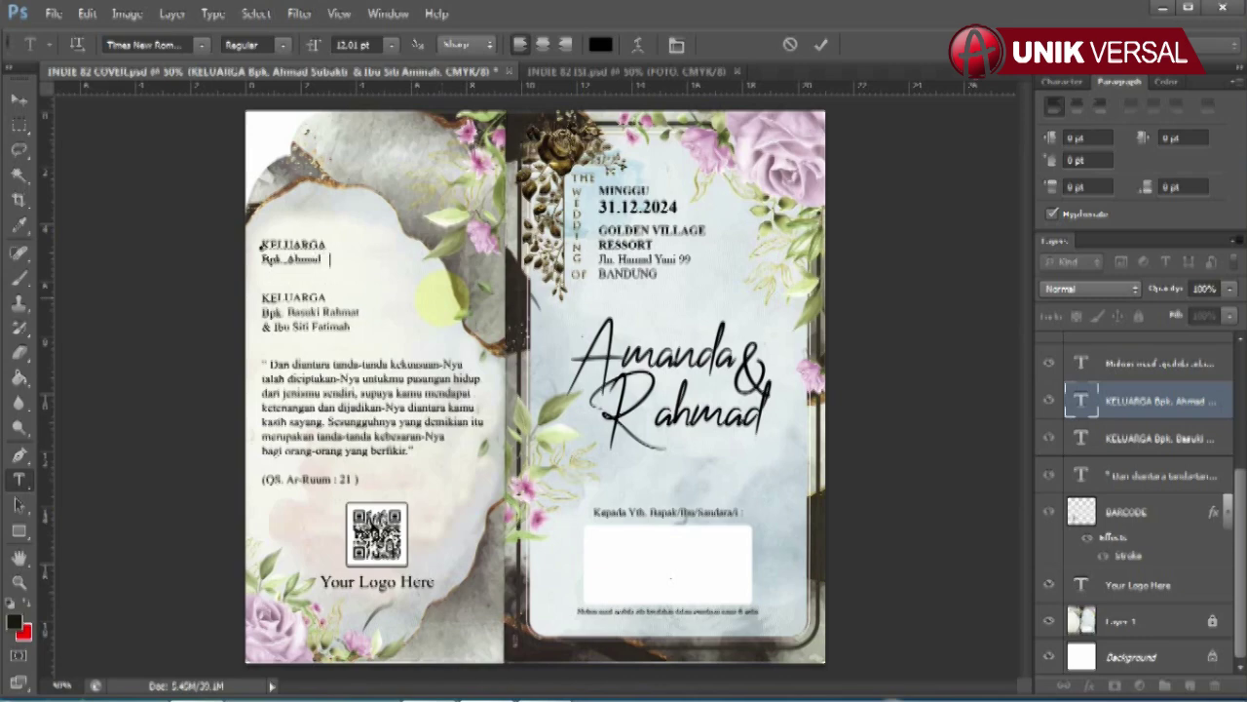
{"action": "type", "text": "SUbakti"}
{"action": "key", "text": "Return"}
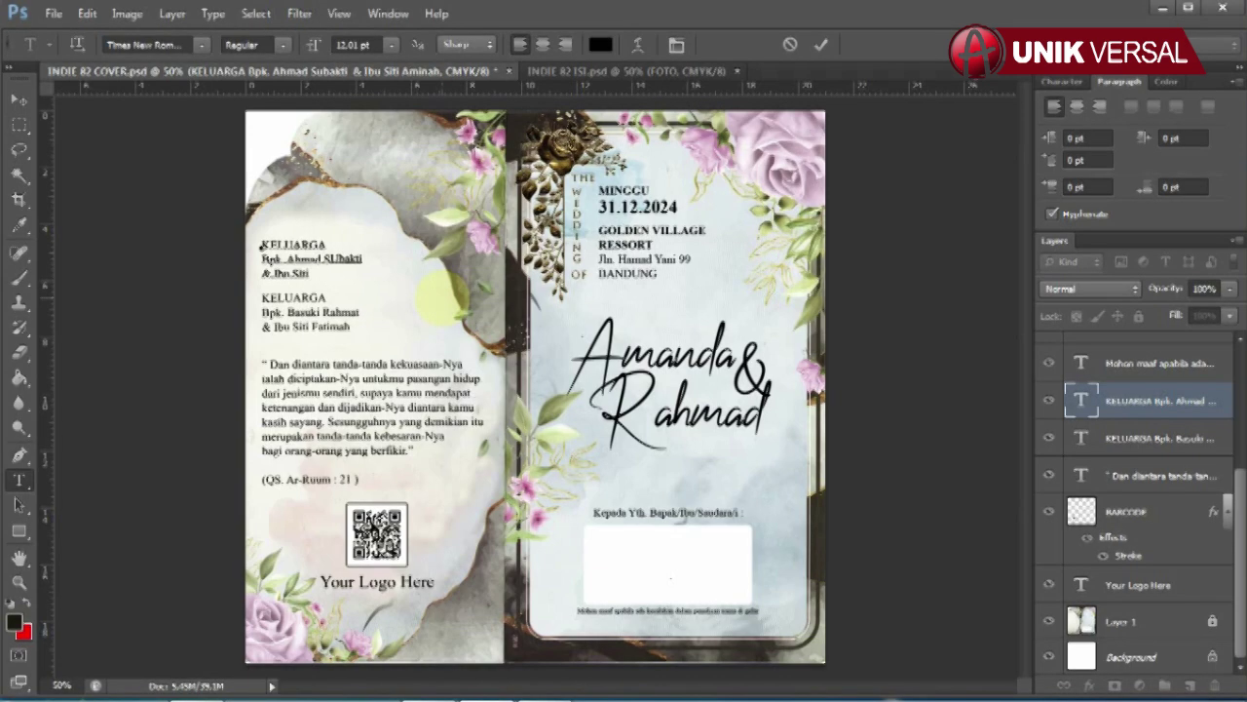
{"action": "left_click", "coordinate": [19, 98]}
Step: Replace the parents' names in the second KELUARGA entry
{"action": "left_click", "coordinate": [302, 329]}
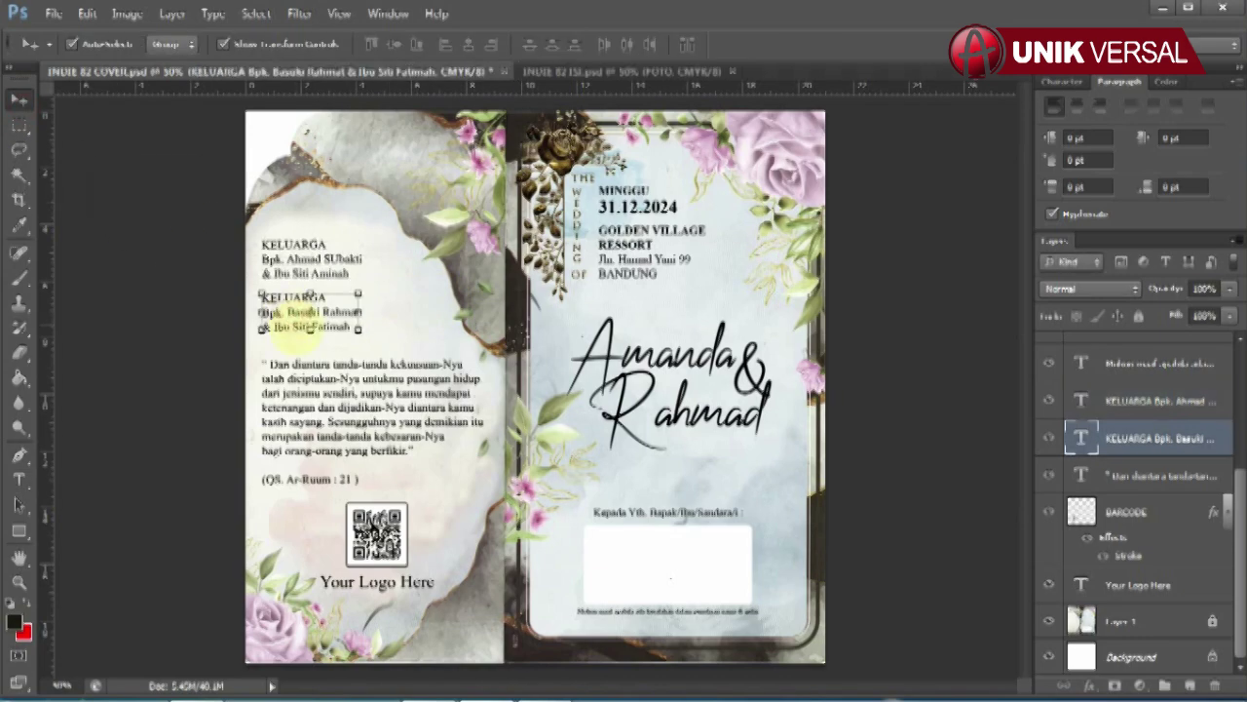
{"action": "left_click", "coordinate": [19, 479]}
{"action": "left_click_drag", "start_coordinate": [261, 305], "coordinate": [359, 328]}
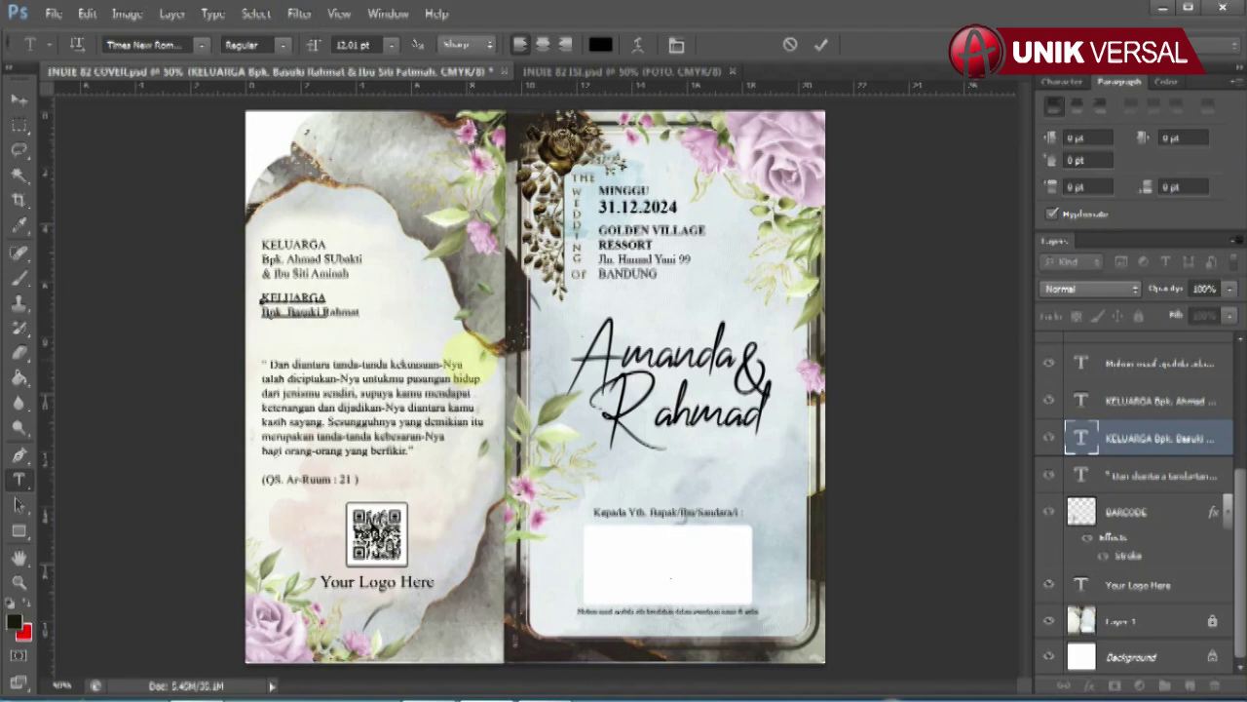
{"action": "left_click", "coordinate": [18, 98]}
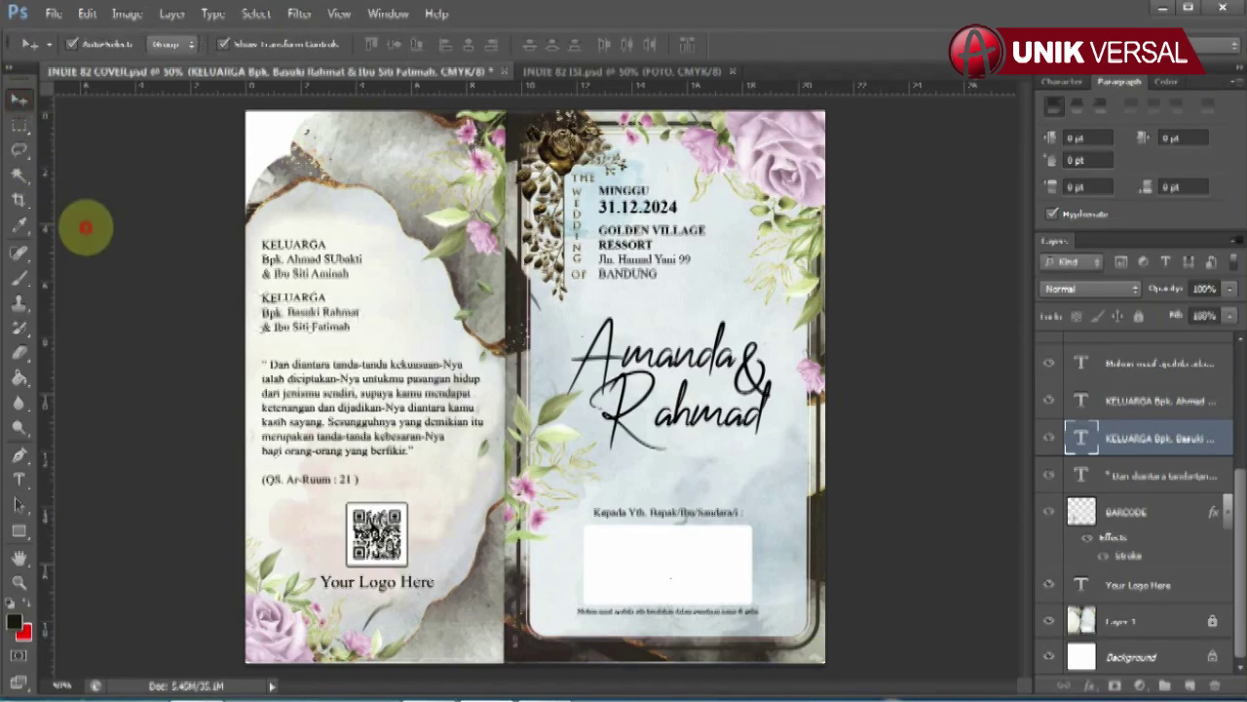
{"action": "left_click", "coordinate": [370, 410]}
Step: Retype the cover's 'Your Logo Here' caption
{"action": "left_click", "coordinate": [1121, 512]}
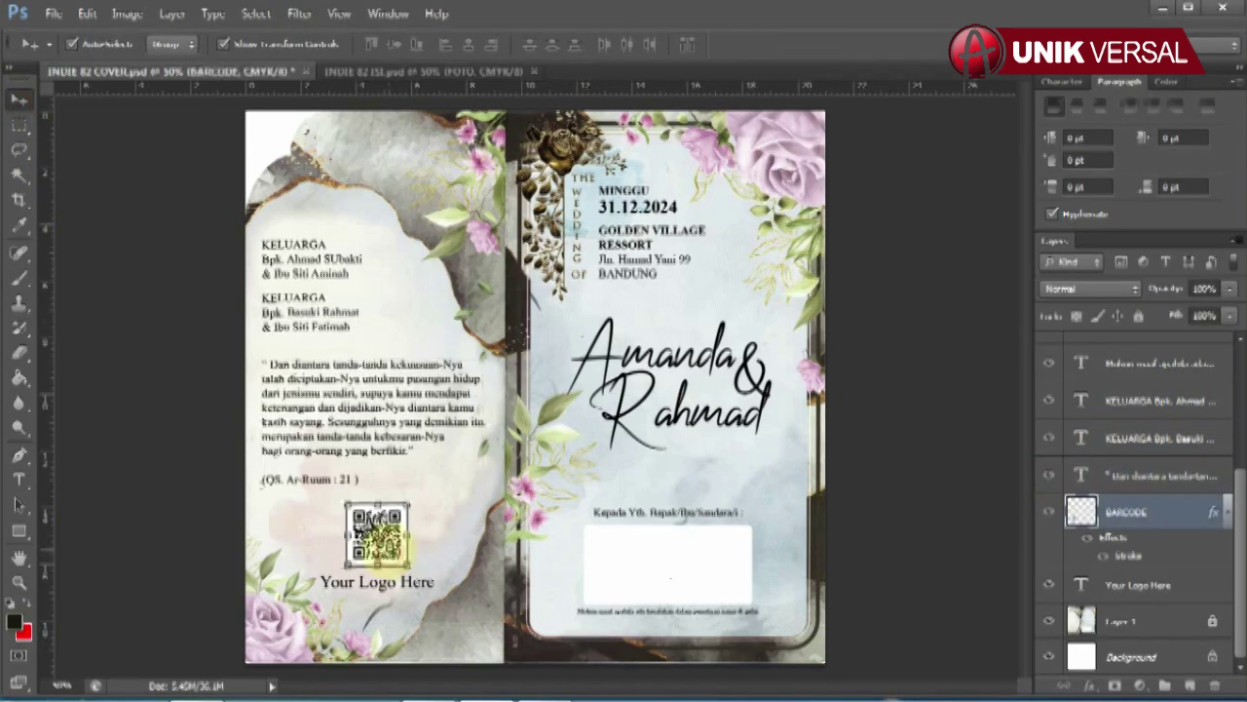
{"action": "left_click", "coordinate": [1165, 585]}
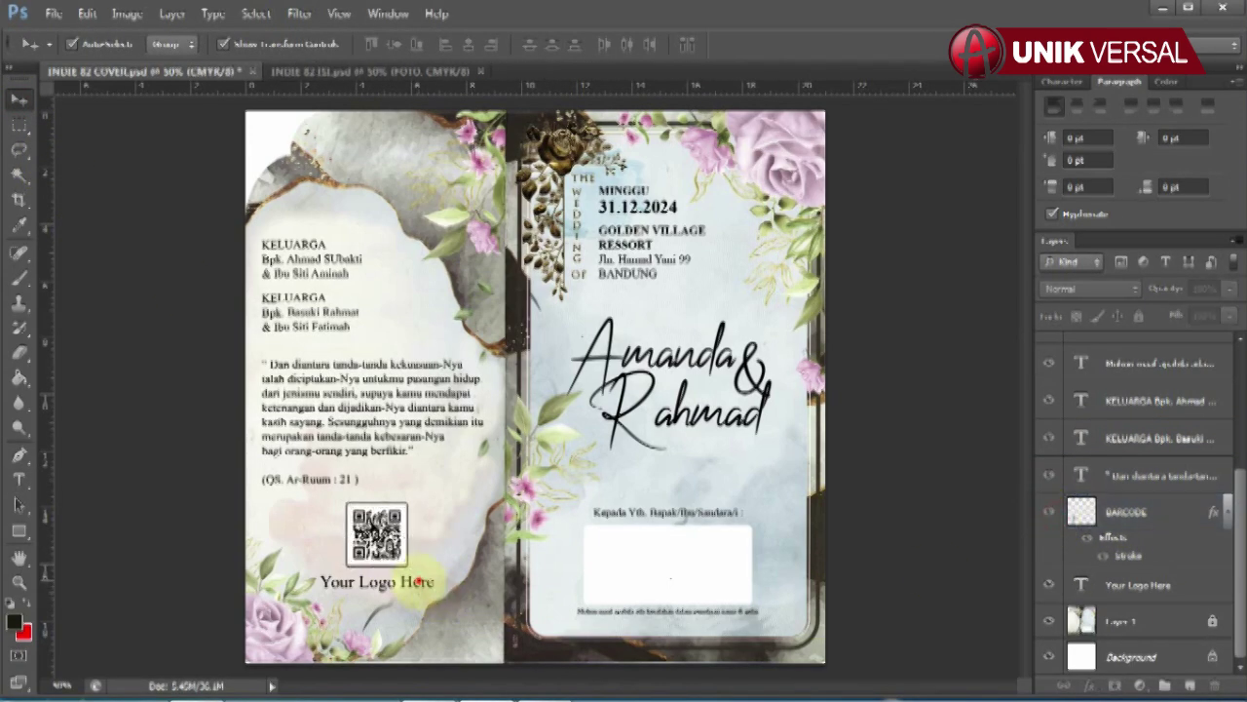
{"action": "left_click", "coordinate": [18, 479]}
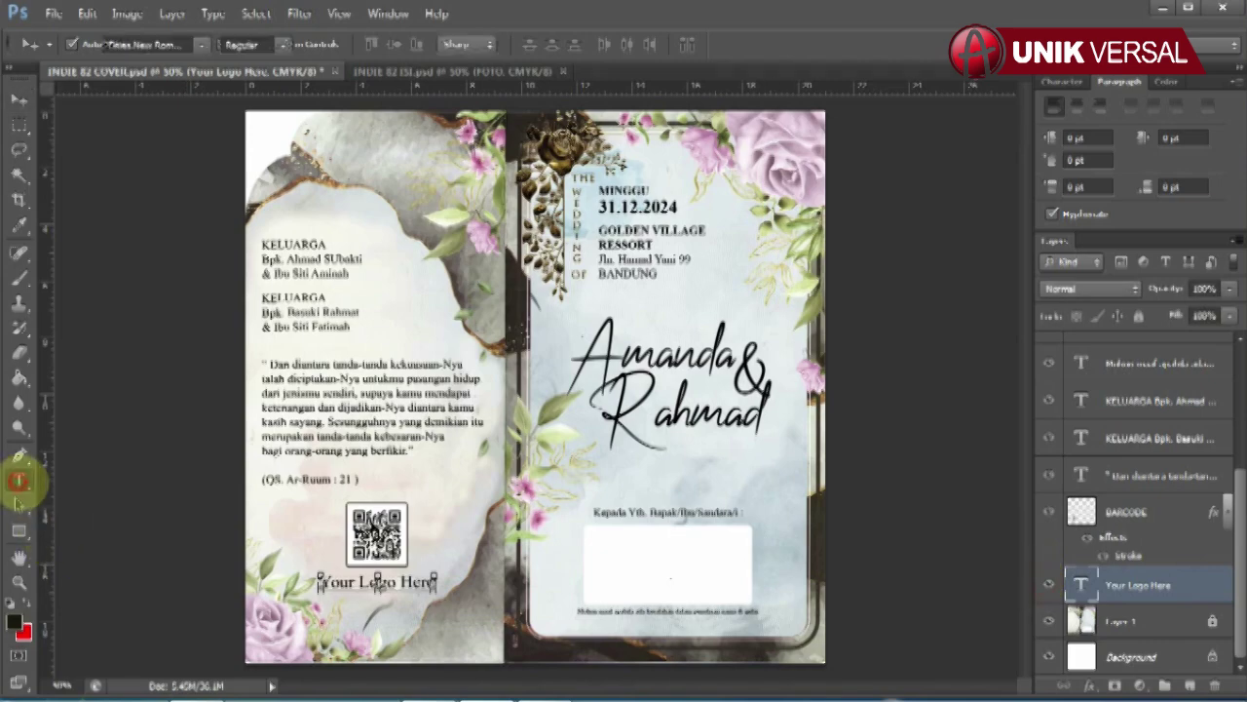
{"action": "left_click", "coordinate": [378, 581]}
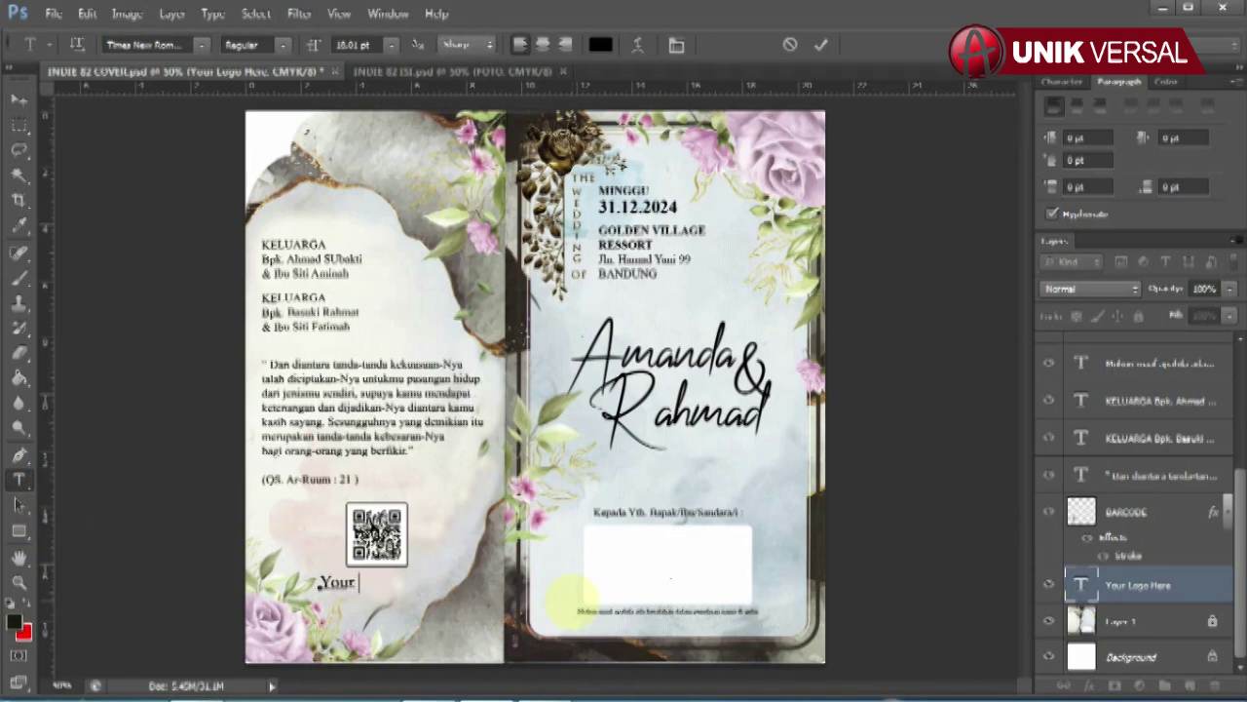
{"action": "type", "text": "Logo Here"}
{"action": "left_click", "coordinate": [18, 98]}
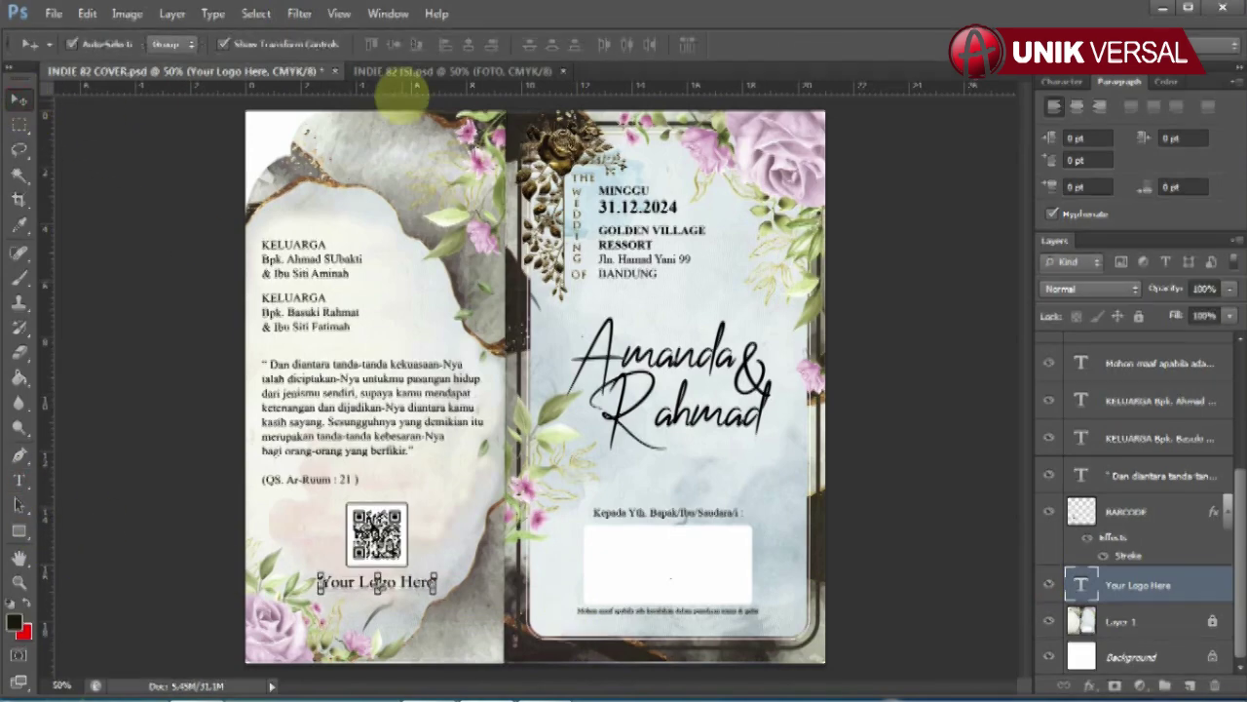
{"action": "left_click", "coordinate": [419, 72]}
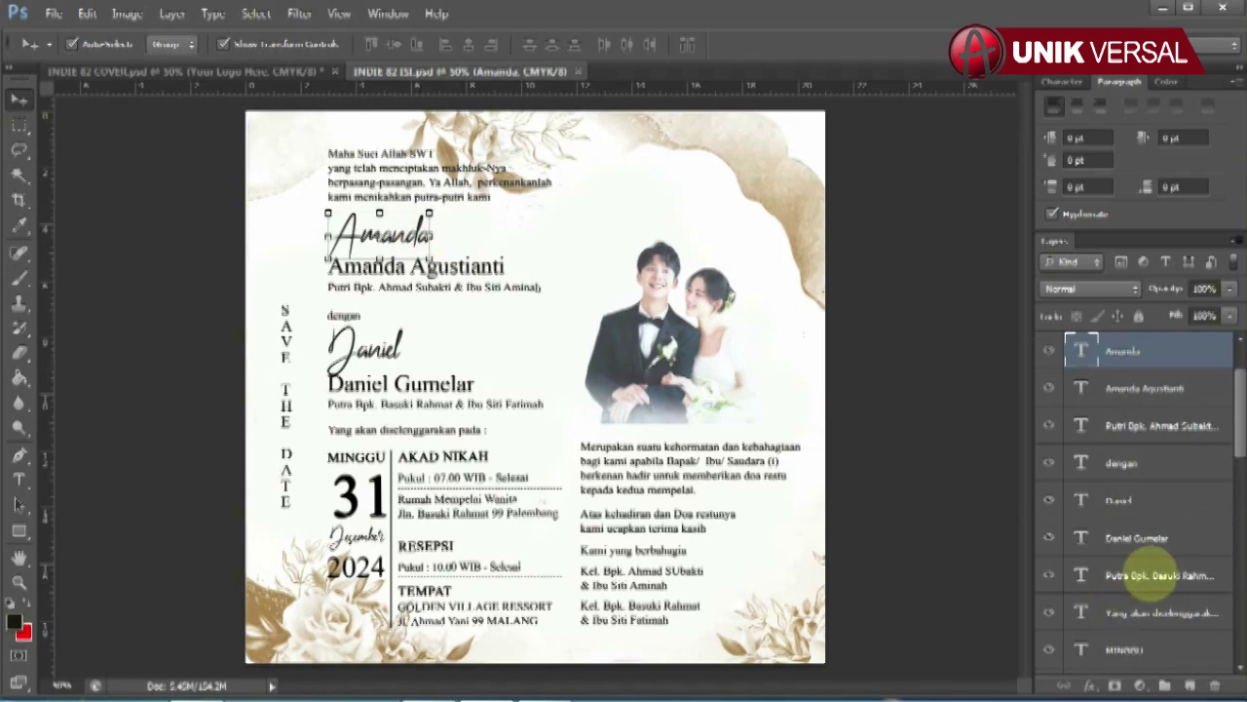
Step: Retype the bride's script name and her full-name line on the inner page
{"action": "left_click", "coordinate": [19, 478]}
{"action": "left_click", "coordinate": [382, 234]}
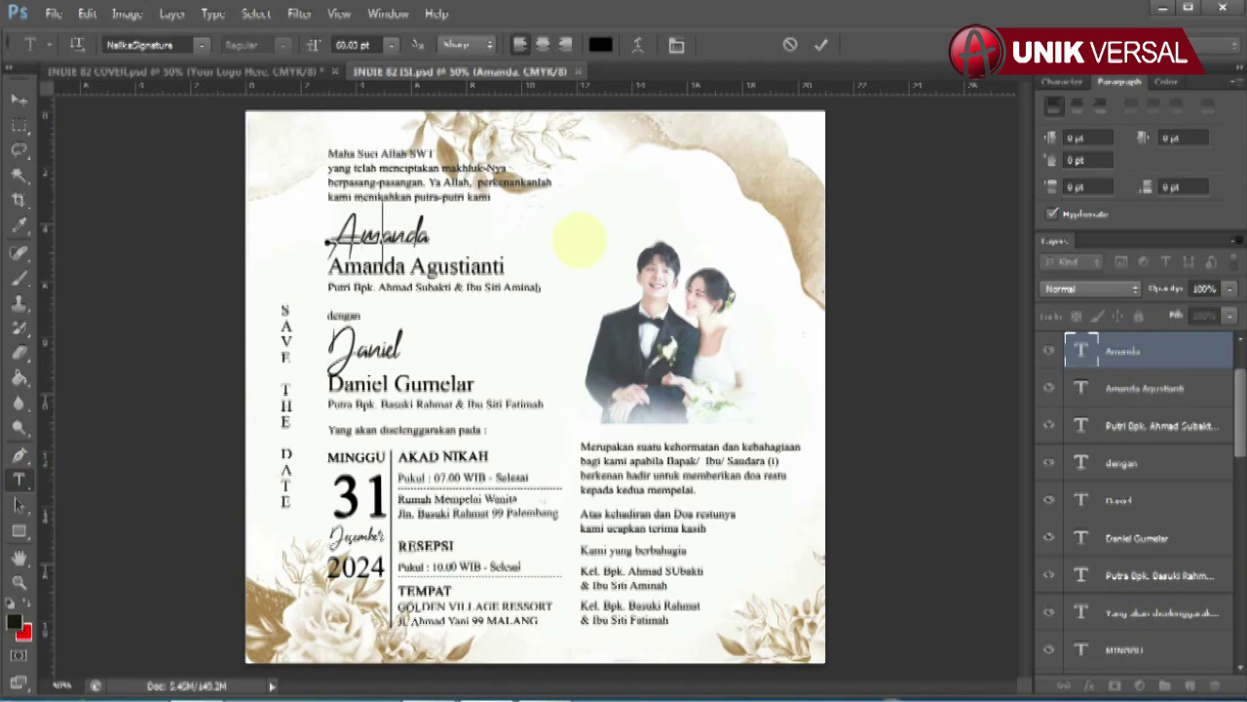
{"action": "left_click", "coordinate": [18, 99]}
{"action": "left_click", "coordinate": [487, 267]}
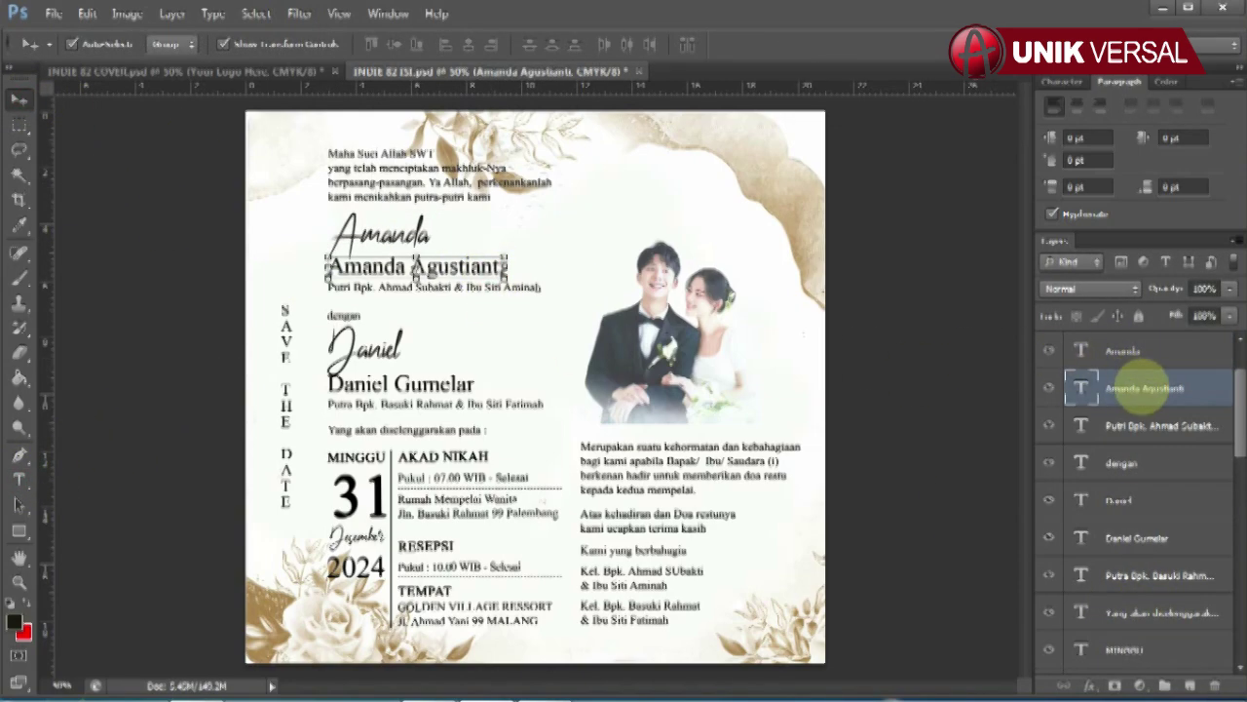
{"action": "left_click", "coordinate": [18, 479]}
{"action": "left_click", "coordinate": [332, 265]}
{"action": "key", "text": "ctrl+a"}
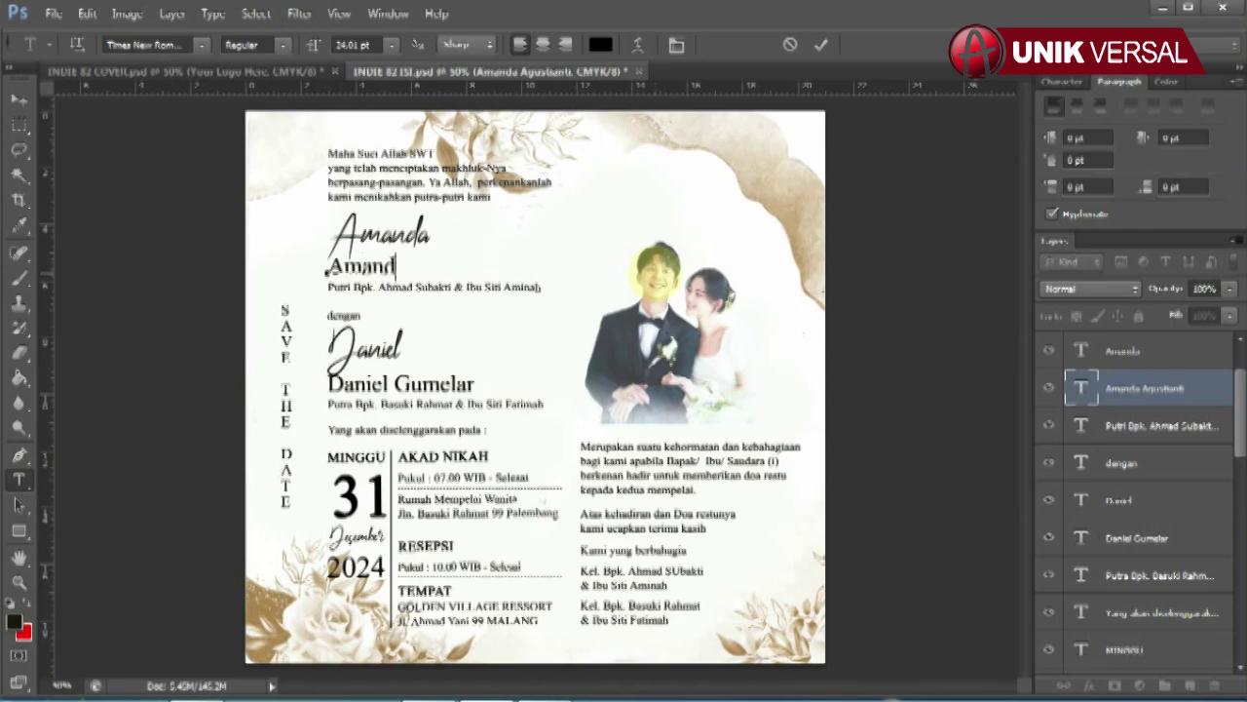
{"action": "left_click", "coordinate": [18, 99]}
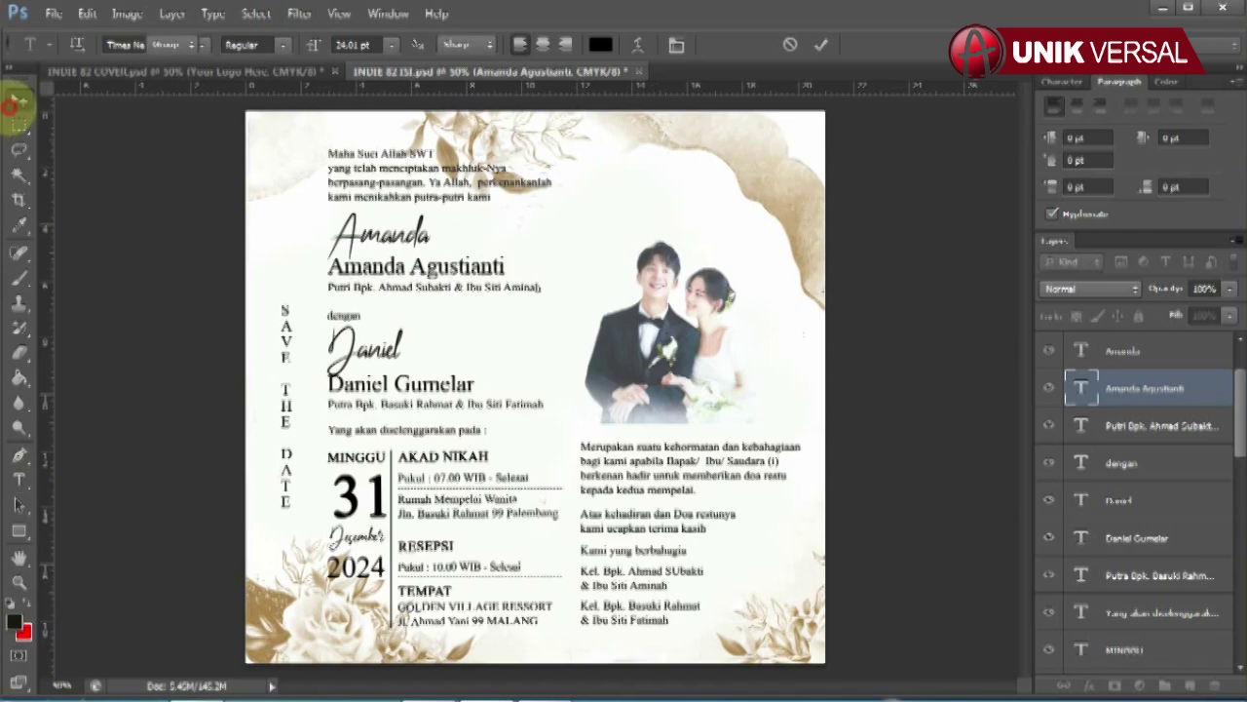
{"action": "left_click", "coordinate": [427, 289]}
Step: Retype the end of the bride's parents line
{"action": "left_click", "coordinate": [18, 478]}
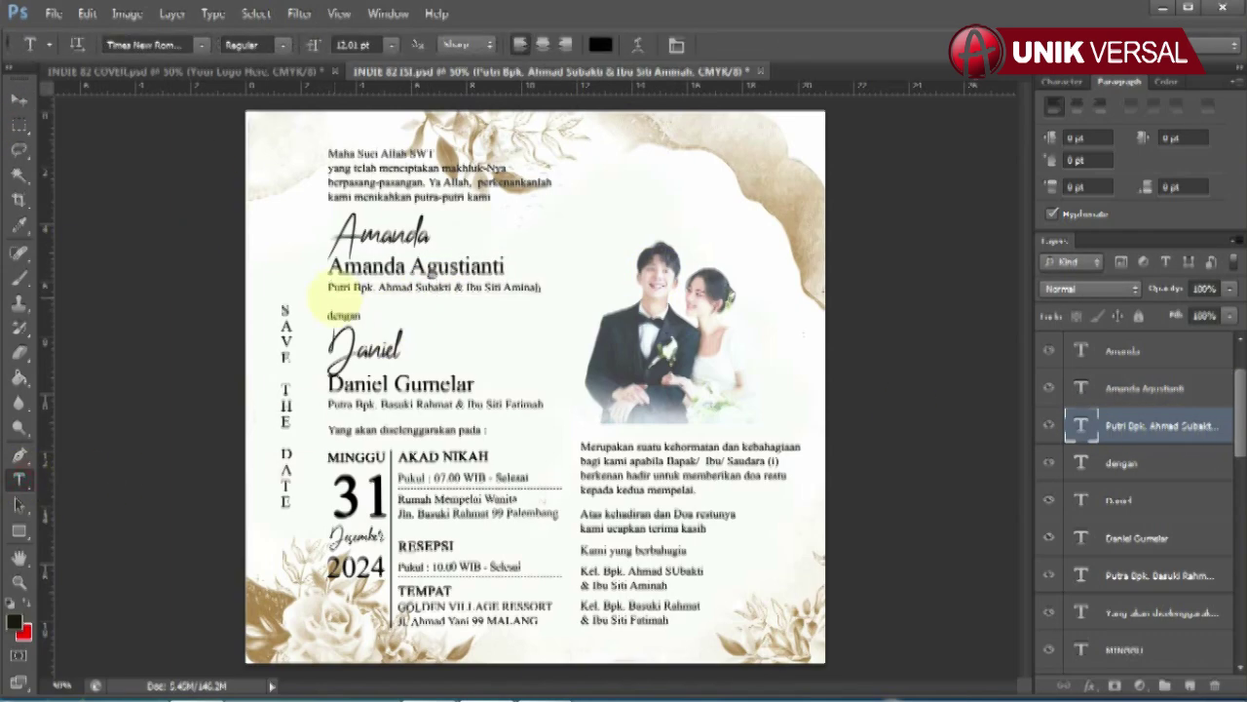
{"action": "left_click", "coordinate": [428, 289]}
{"action": "key", "text": "ctrl+a"}
{"action": "left_click", "coordinate": [420, 283]}
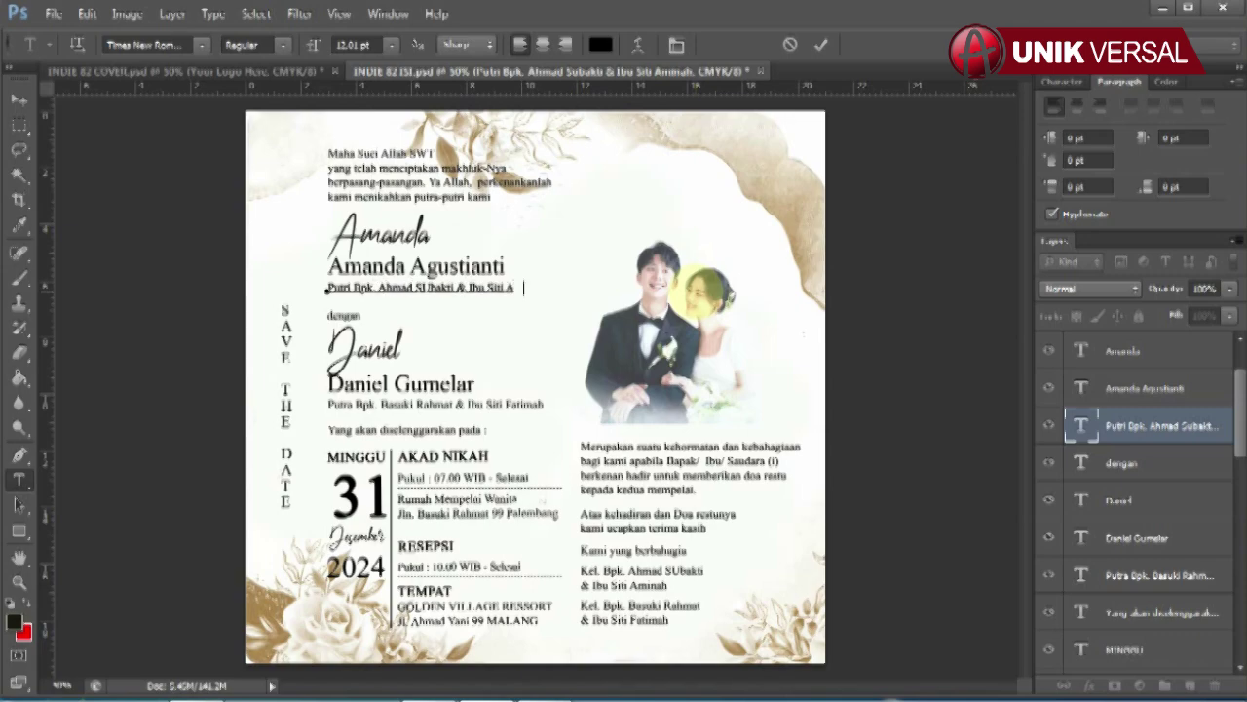
{"action": "type", "text": "minah"}
{"action": "left_click", "coordinate": [19, 97]}
Step: Touch up the groom's script name and replace his full-name line with a new name
{"action": "left_click", "coordinate": [1085, 501]}
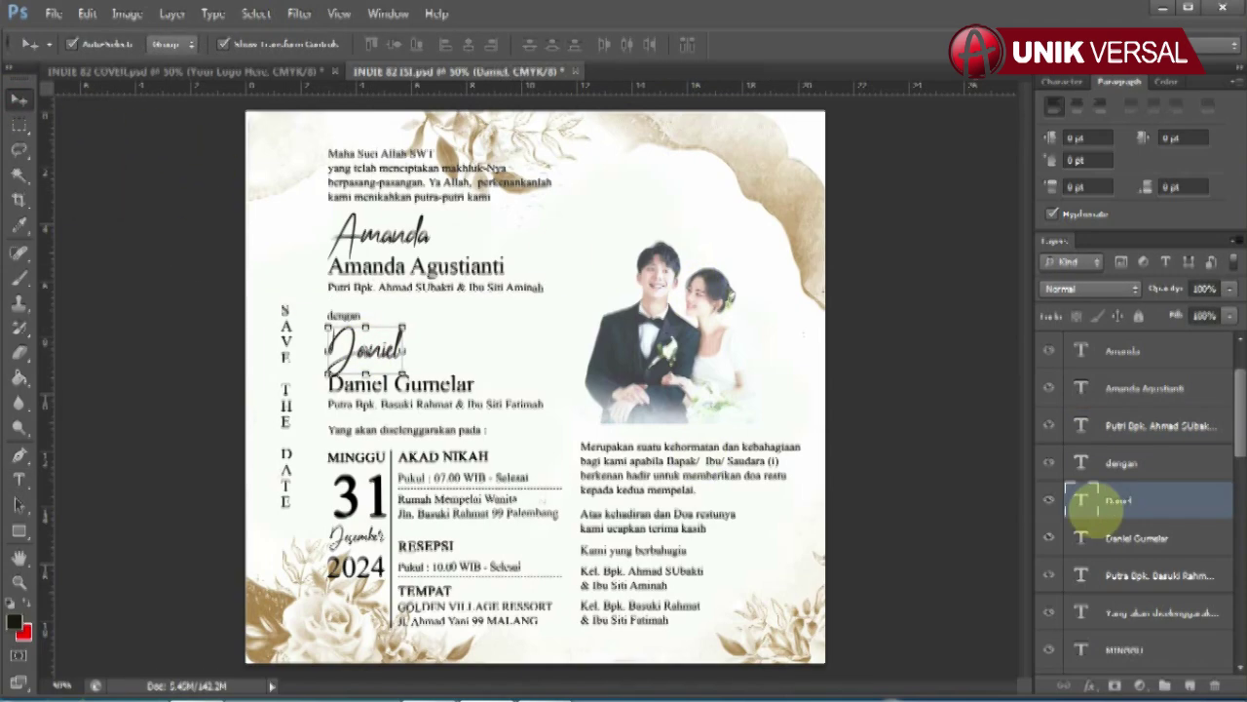
{"action": "left_click", "coordinate": [19, 479]}
{"action": "double_click", "coordinate": [337, 380]}
{"action": "key", "text": "Left"}
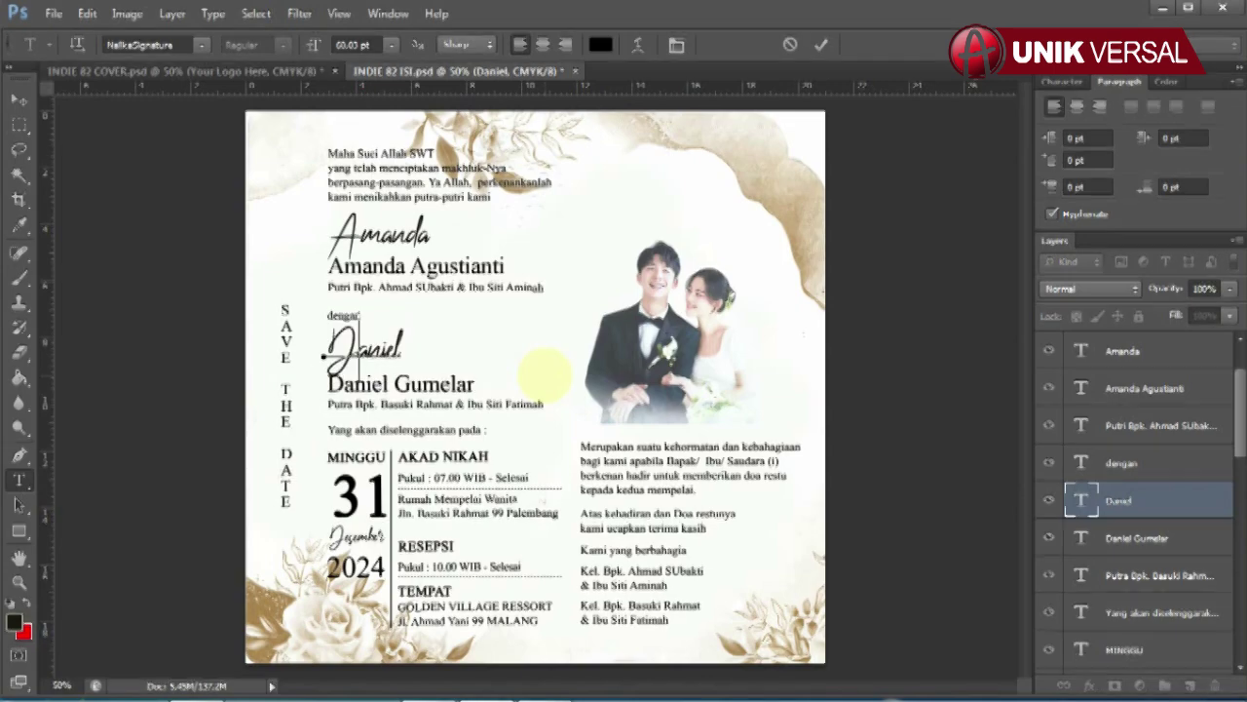
{"action": "left_click", "coordinate": [19, 97]}
{"action": "left_click", "coordinate": [1136, 537]}
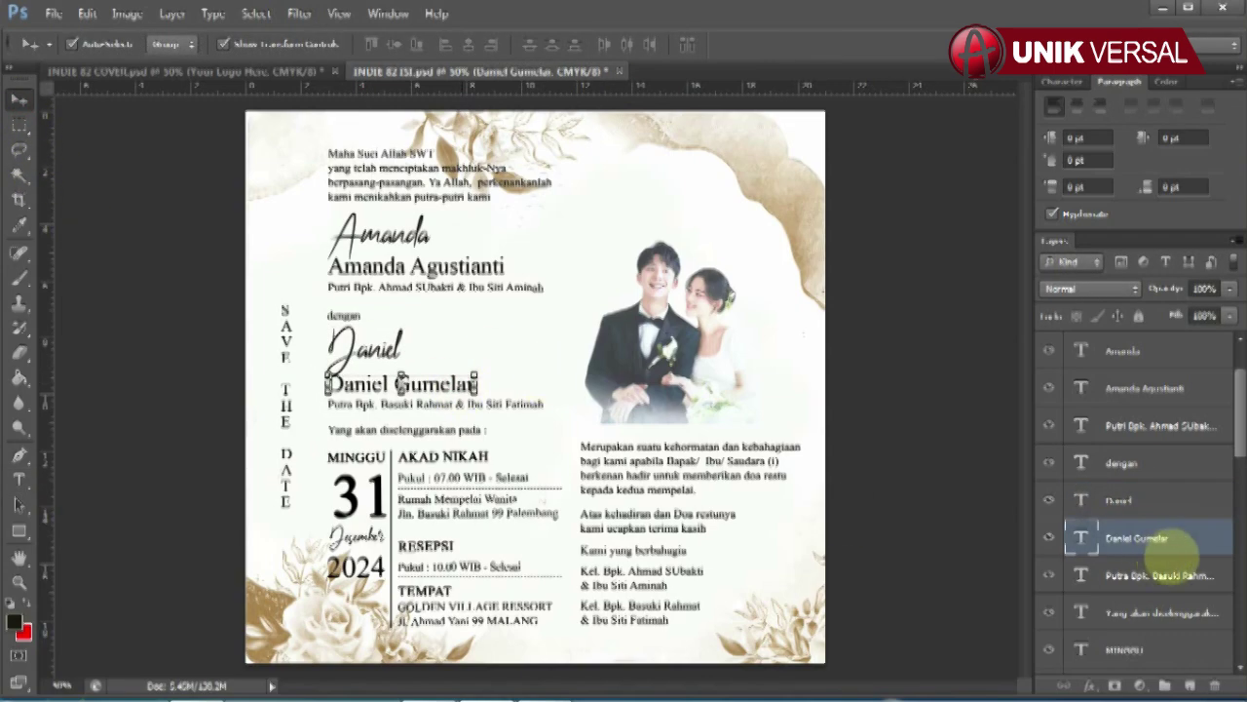
{"action": "left_click", "coordinate": [18, 478]}
{"action": "left_click_drag", "start_coordinate": [321, 388], "coordinate": [546, 380]}
{"action": "key", "text": "Left"}
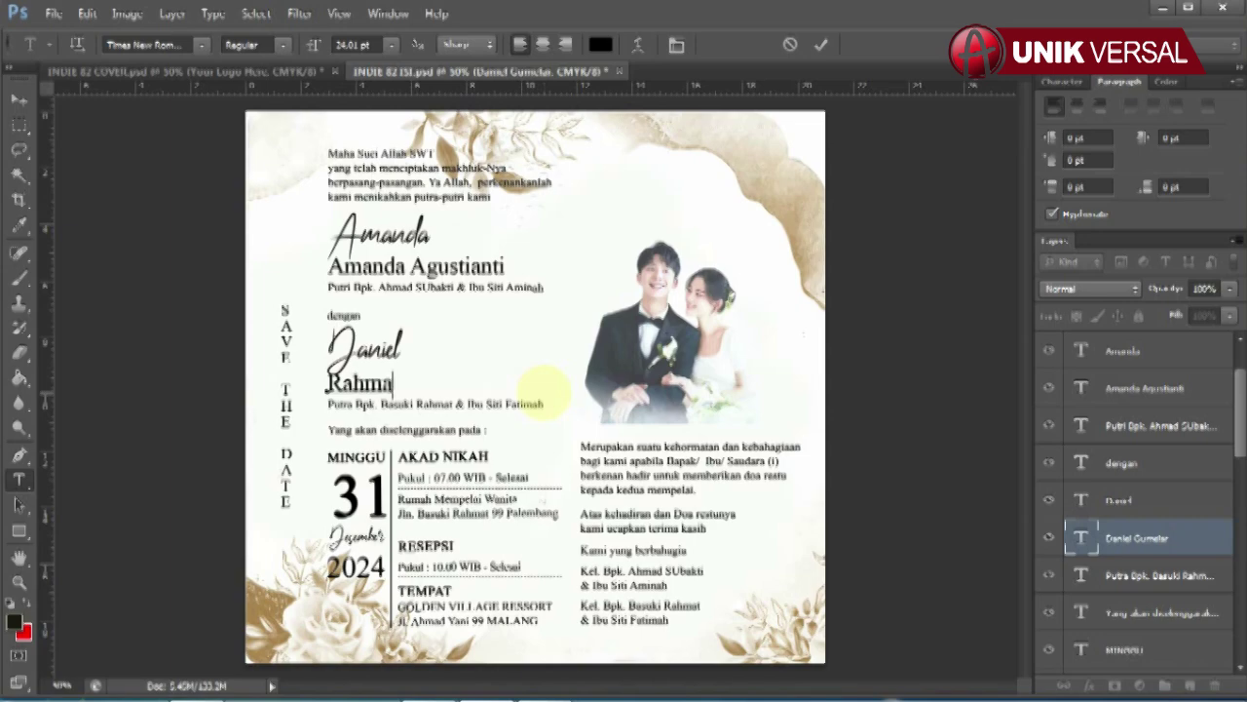
{"action": "left_click", "coordinate": [19, 98]}
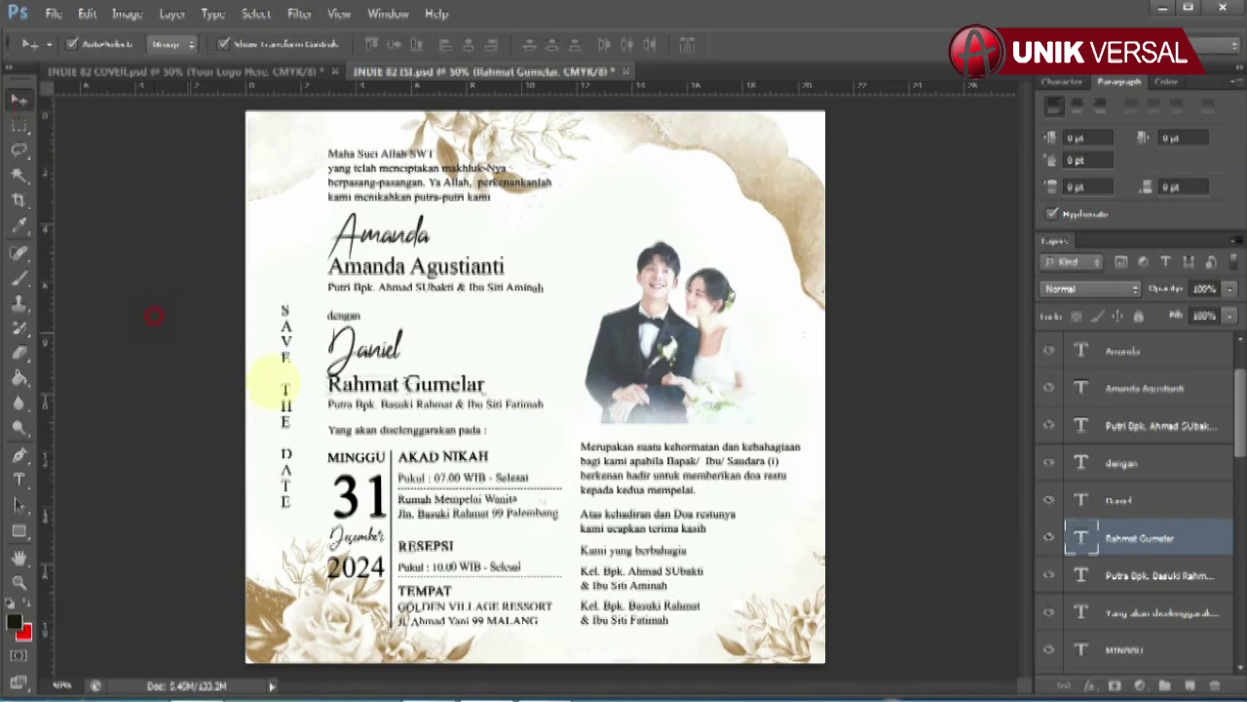
Step: Edit the groom's parents credit line
{"action": "left_click", "coordinate": [439, 404]}
{"action": "left_click", "coordinate": [18, 478]}
{"action": "left_click", "coordinate": [383, 406]}
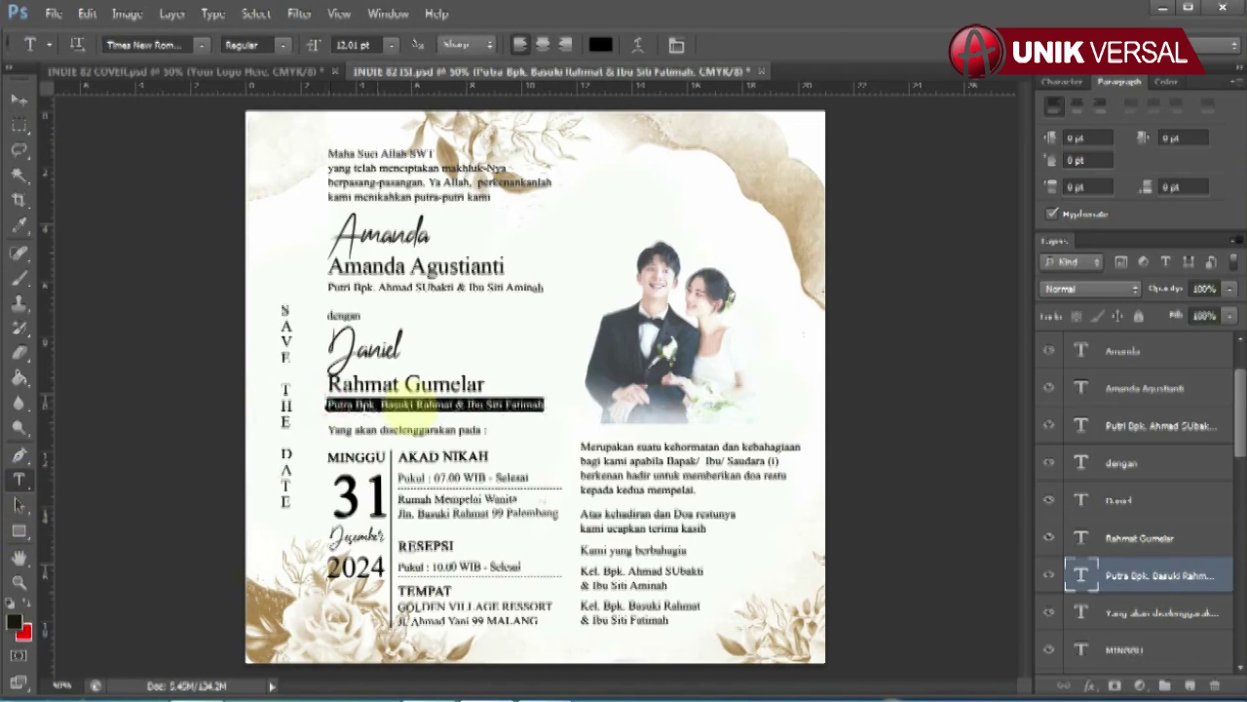
{"action": "left_click", "coordinate": [383, 405]}
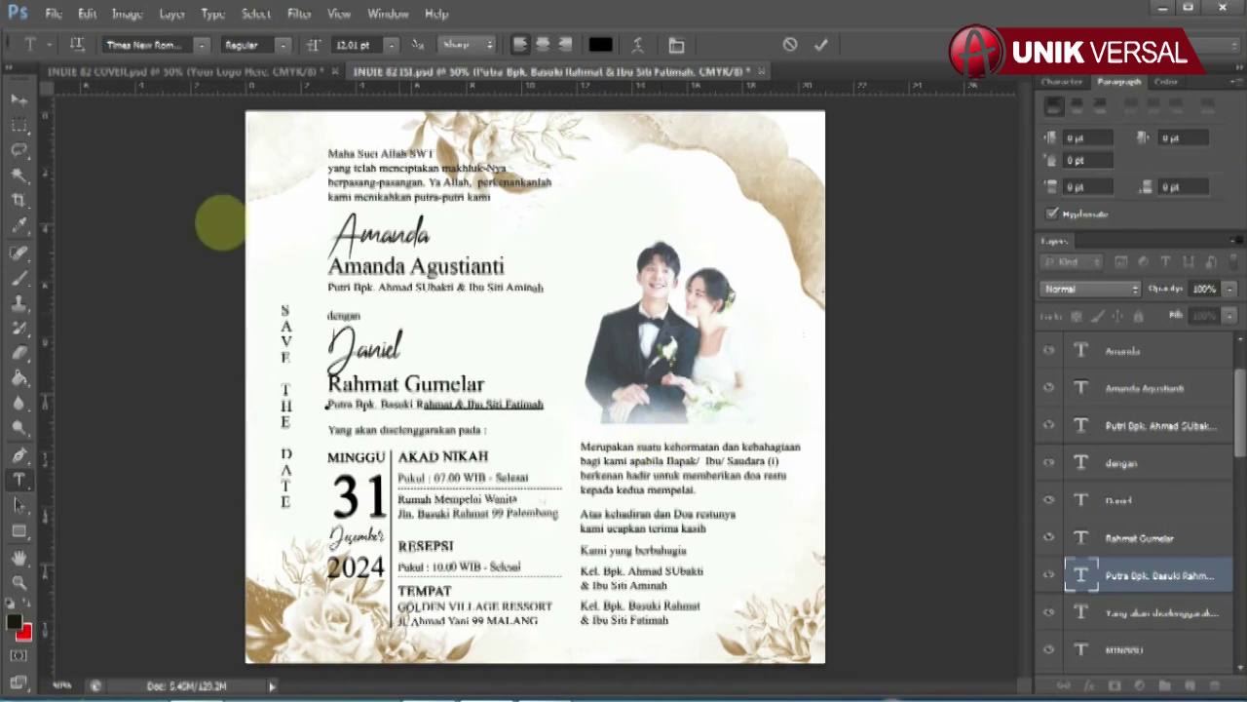
{"action": "left_click", "coordinate": [19, 98]}
Step: Retype the MINGGU day name and the date numeral 31
{"action": "left_click", "coordinate": [355, 455]}
{"action": "scroll", "coordinate": [1170, 419], "scroll_direction": "down", "scroll_amount": 3}
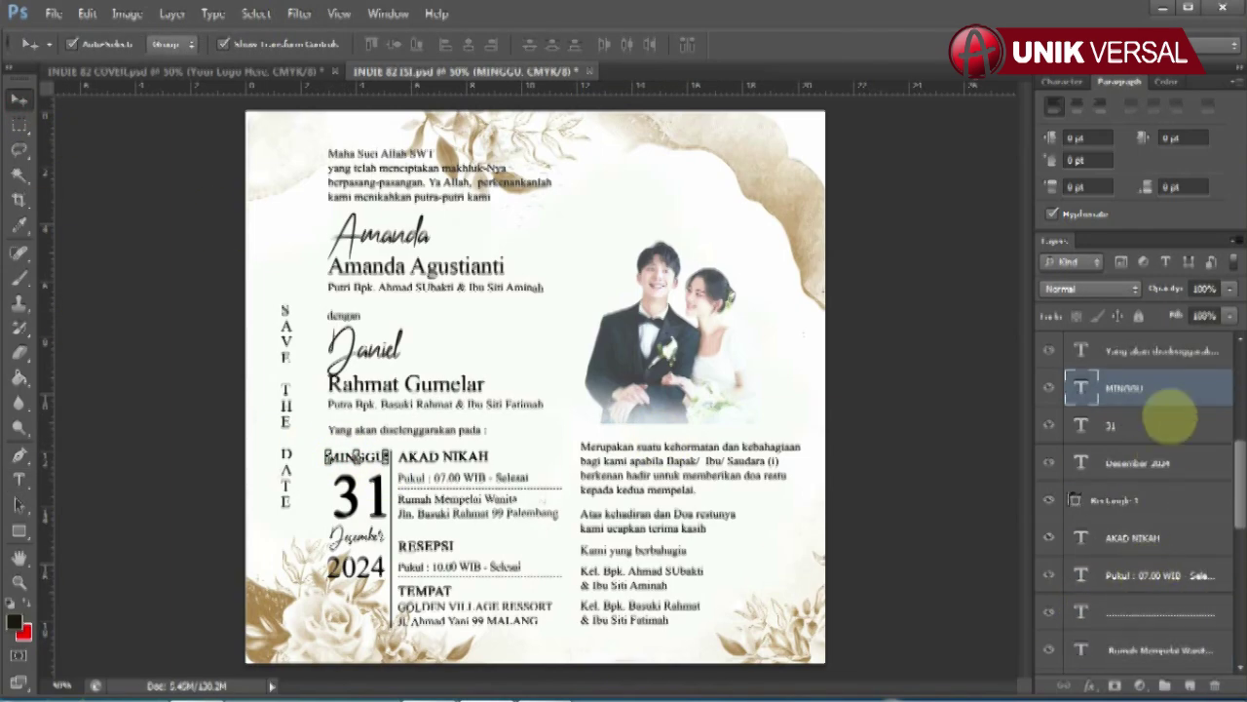
{"action": "left_click", "coordinate": [18, 478]}
{"action": "left_click_drag", "start_coordinate": [328, 456], "coordinate": [404, 430]}
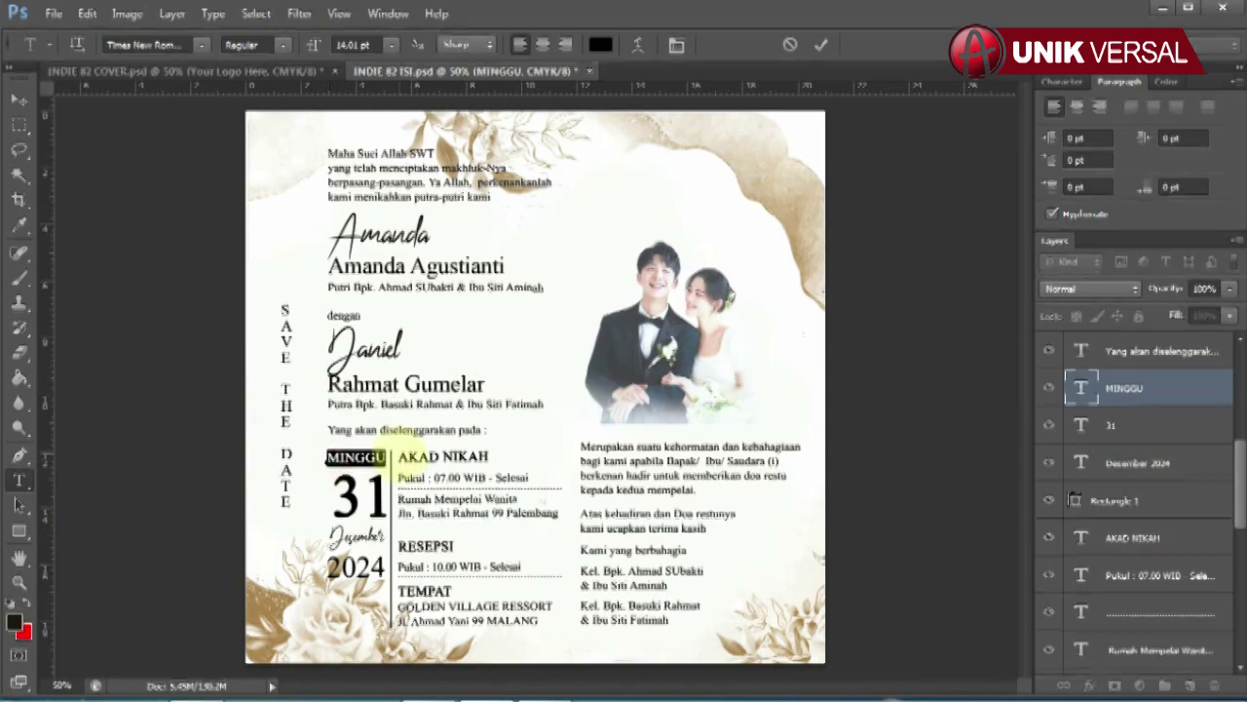
{"action": "left_click", "coordinate": [19, 97]}
{"action": "left_click", "coordinate": [380, 507]}
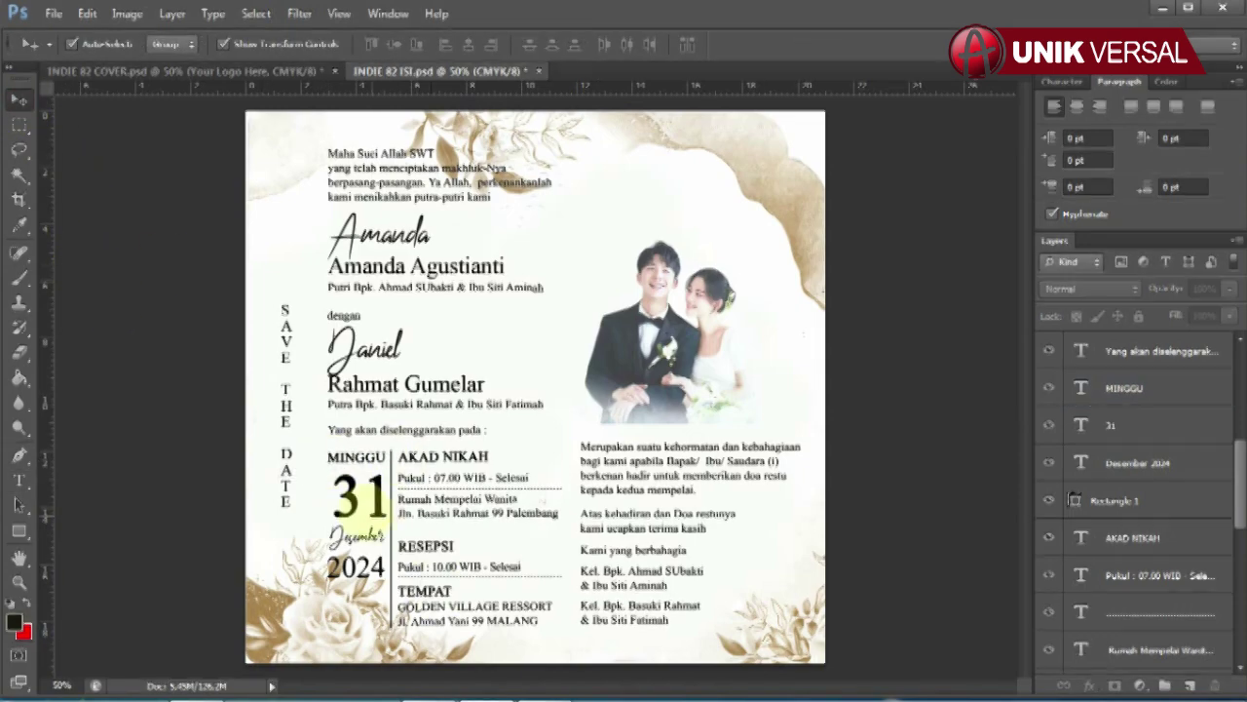
{"action": "left_click", "coordinate": [1101, 429]}
{"action": "left_click", "coordinate": [19, 478]}
{"action": "double_click", "coordinate": [358, 495]}
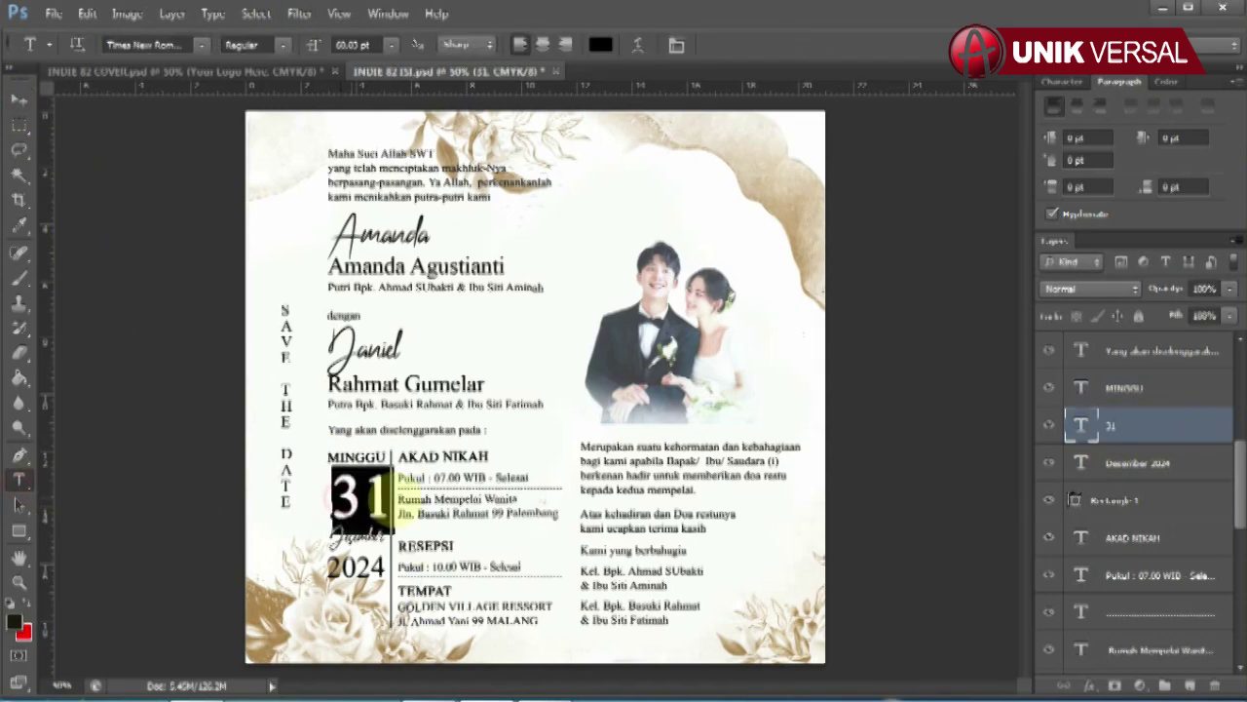
{"action": "type", "text": "31"}
{"action": "left_click", "coordinate": [19, 97]}
Step: Retype the year under Desember as 2024
{"action": "left_click", "coordinate": [1106, 463]}
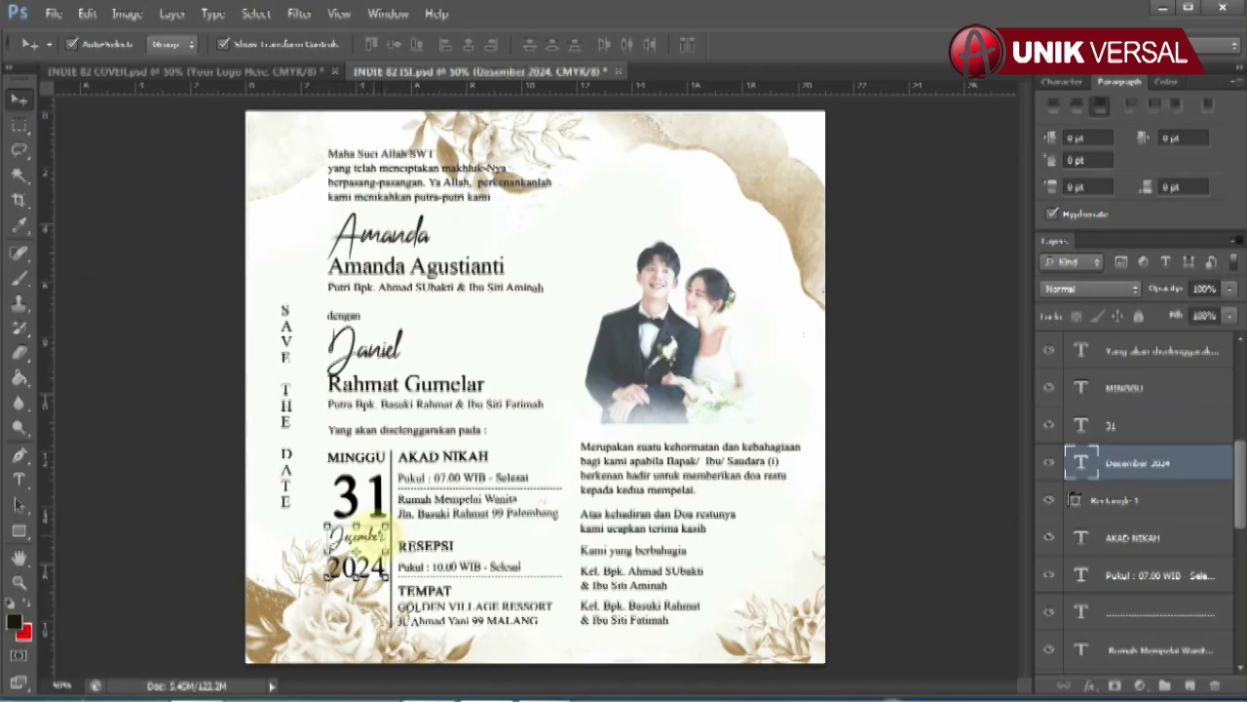
{"action": "double_click", "coordinate": [356, 536]}
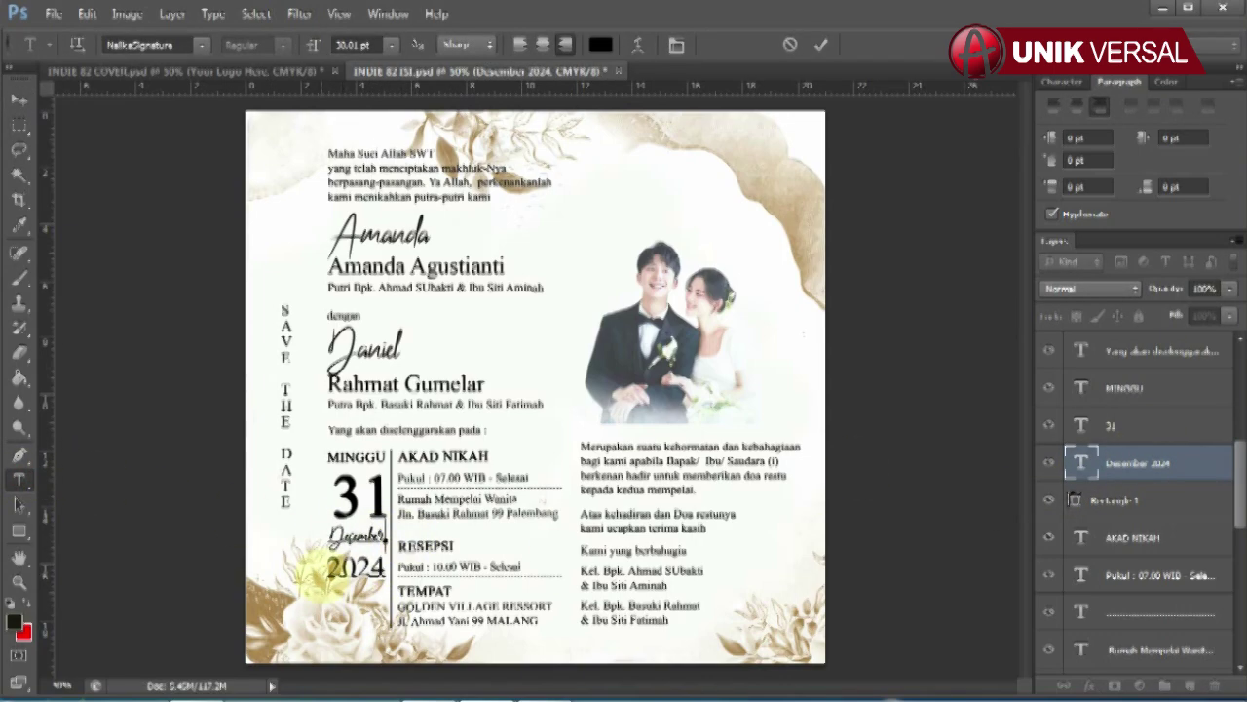
{"action": "double_click", "coordinate": [356, 567]}
{"action": "type", "text": "2024"}
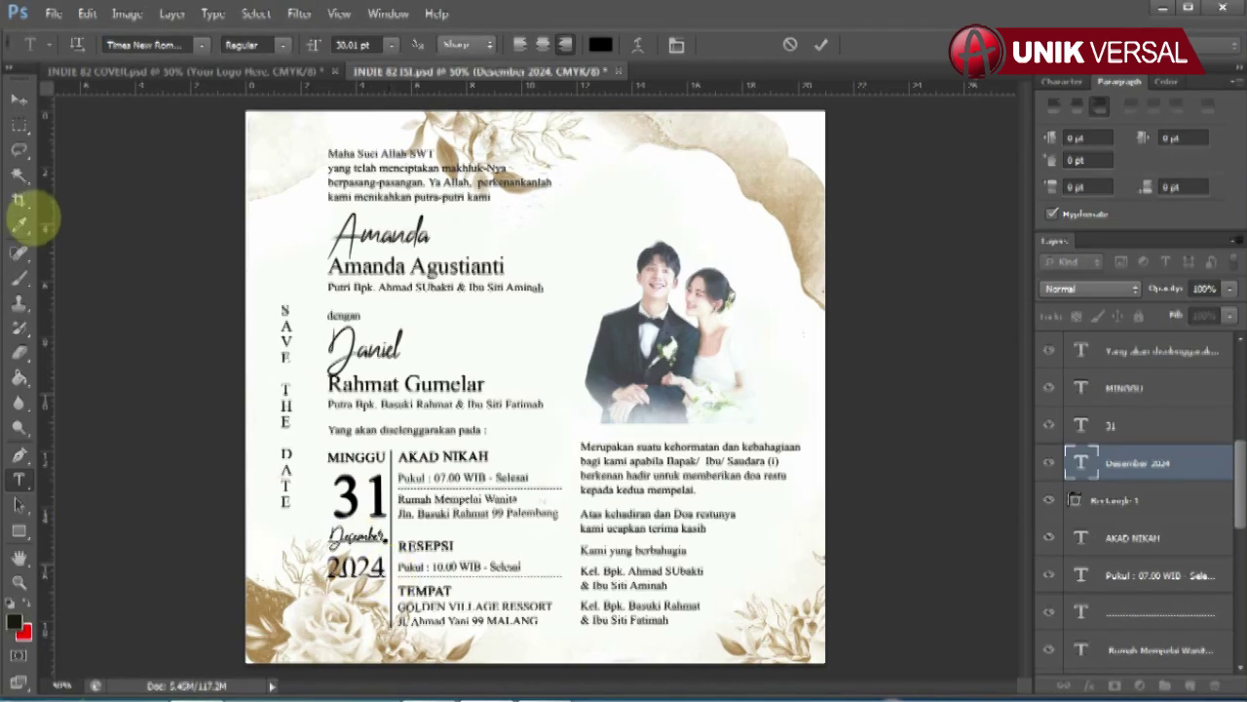
{"action": "left_click", "coordinate": [19, 98]}
{"action": "left_click", "coordinate": [1136, 537]}
Step: End the ceremony time line Pukul : 07.00 with 'WIB - Selesai'
{"action": "scroll", "coordinate": [1135, 537], "scroll_direction": "down", "scroll_amount": 3}
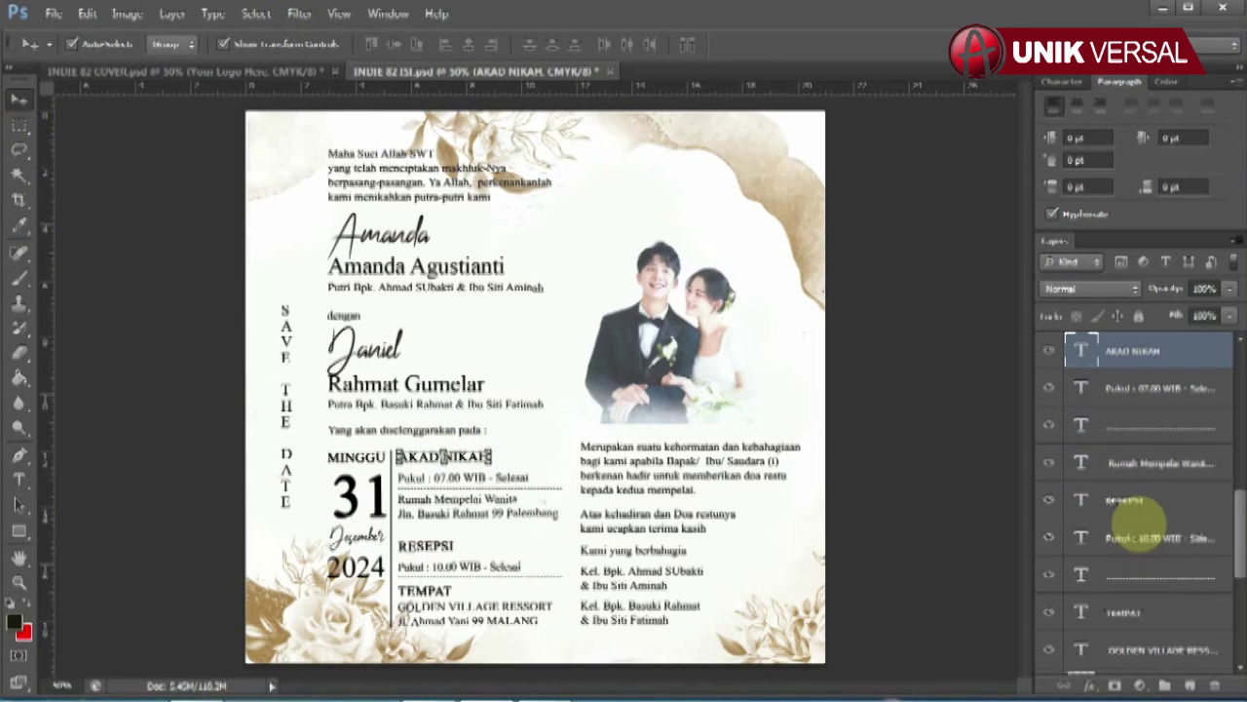
{"action": "left_click", "coordinate": [512, 475]}
{"action": "key", "text": "t"}
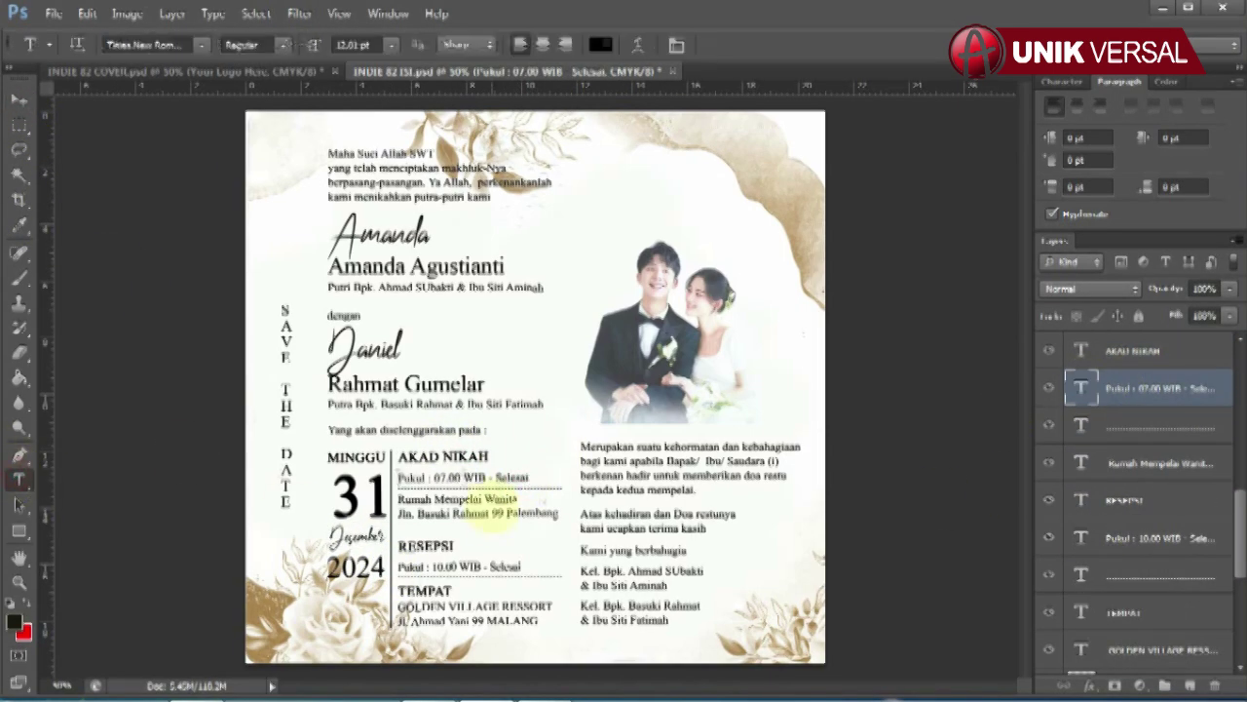
{"action": "left_click", "coordinate": [435, 478]}
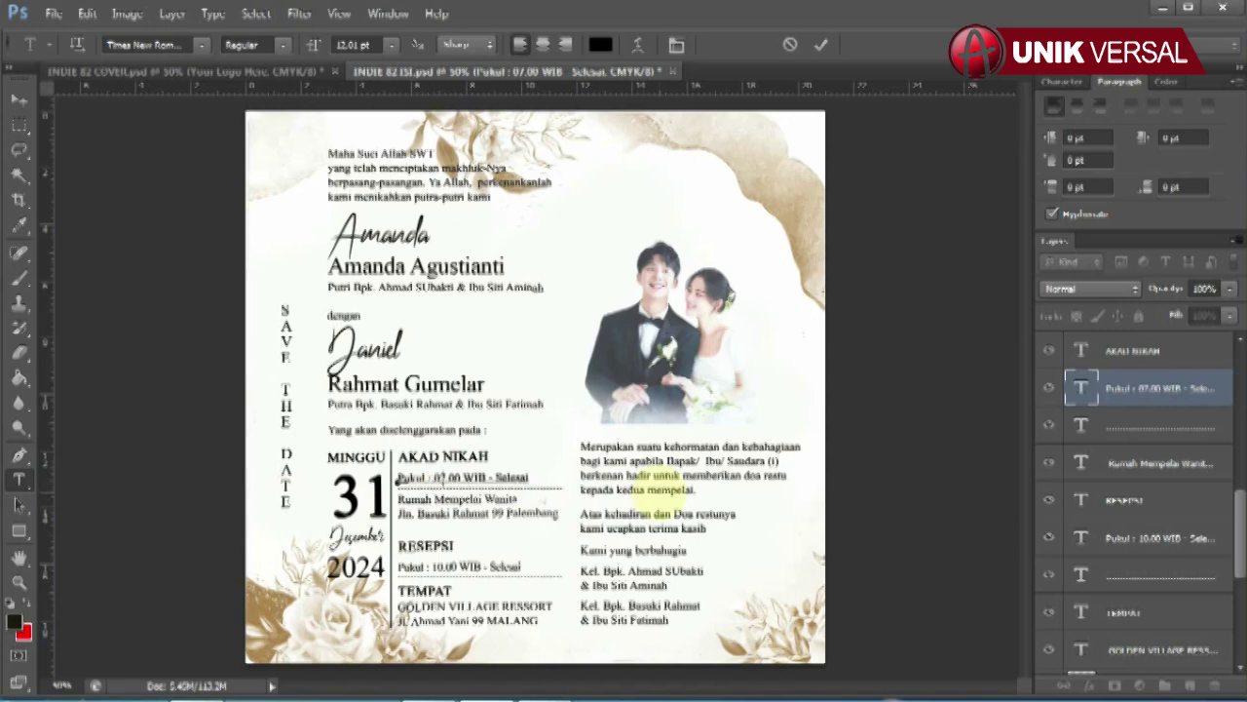
{"action": "key", "text": "shift+End"}
{"action": "key", "text": "Delete"}
{"action": "type", "text": "WIB - Selesai"}
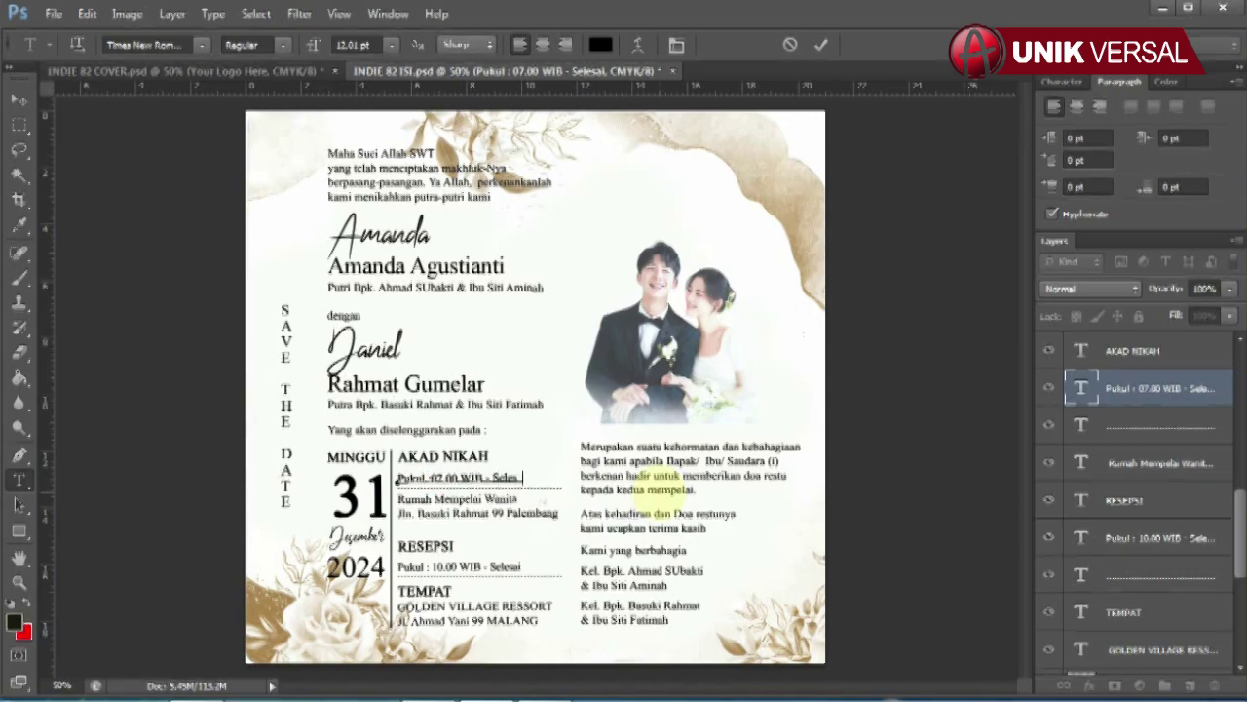
{"action": "left_click", "coordinate": [19, 98]}
Step: Change the akad nikah house address city from Palembang to BANDUNG
{"action": "left_click", "coordinate": [1158, 466]}
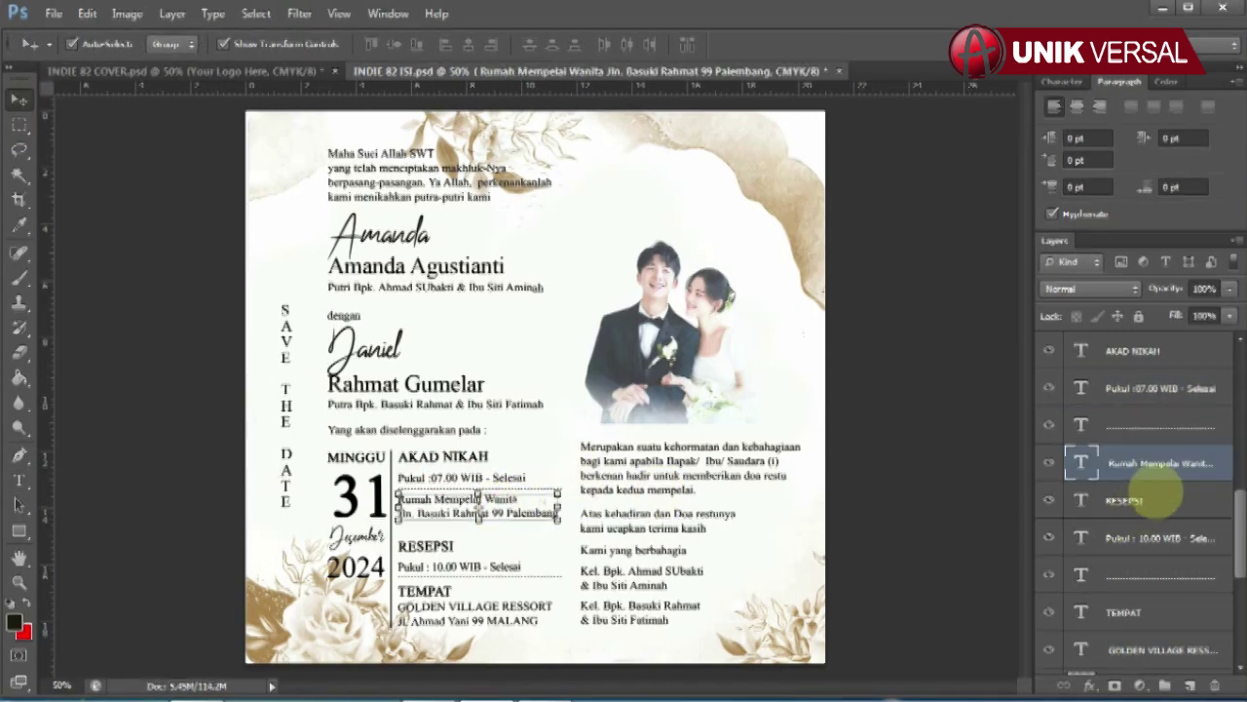
{"action": "double_click", "coordinate": [1082, 463]}
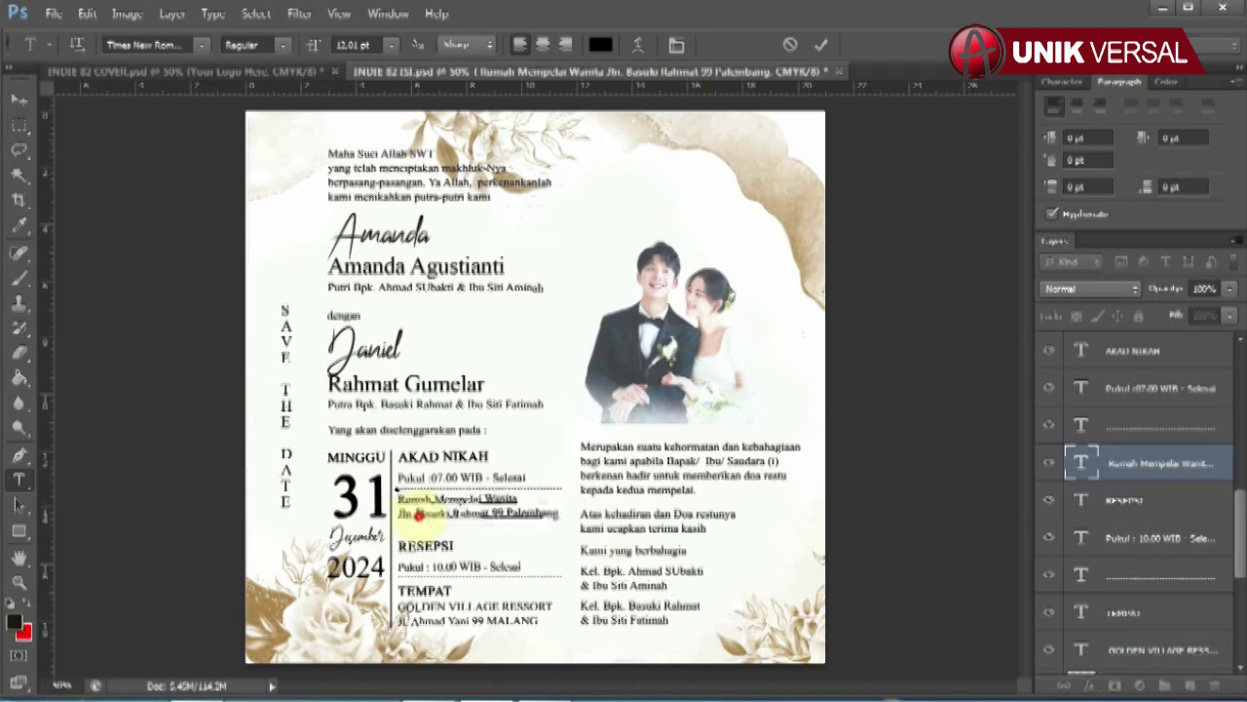
{"action": "left_click_drag", "start_coordinate": [417, 513], "coordinate": [558, 514]}
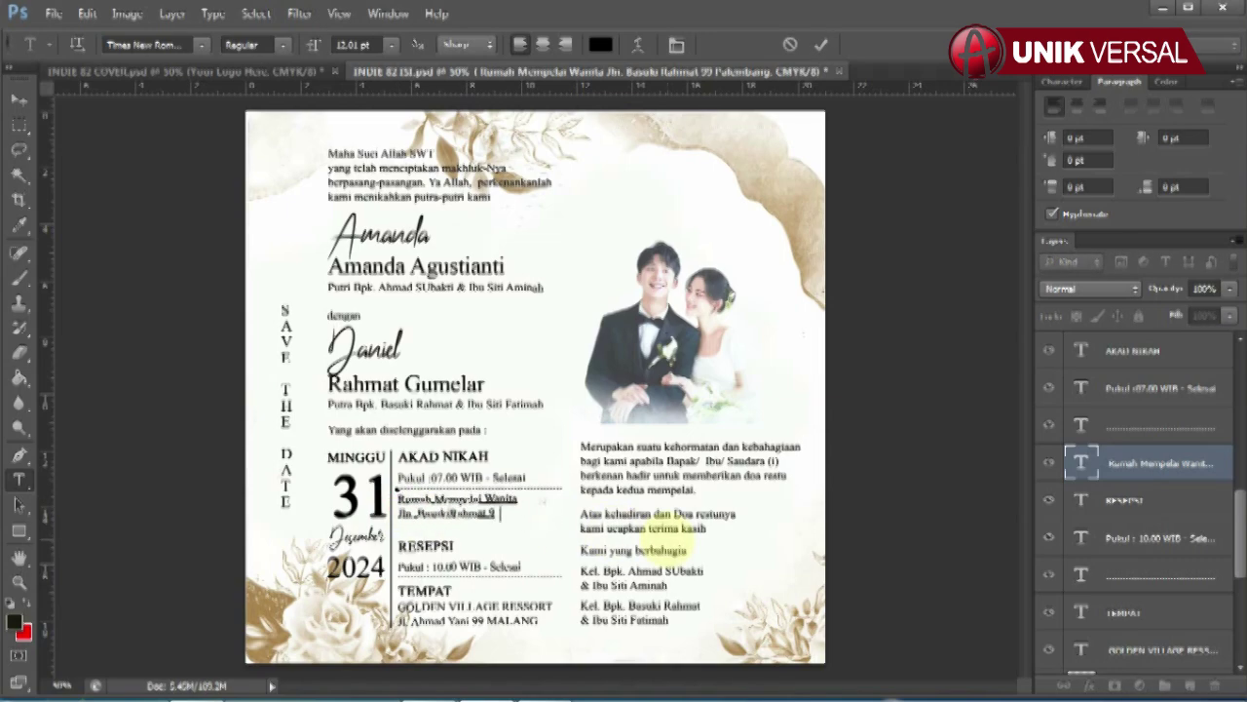
{"action": "left_click", "coordinate": [19, 99]}
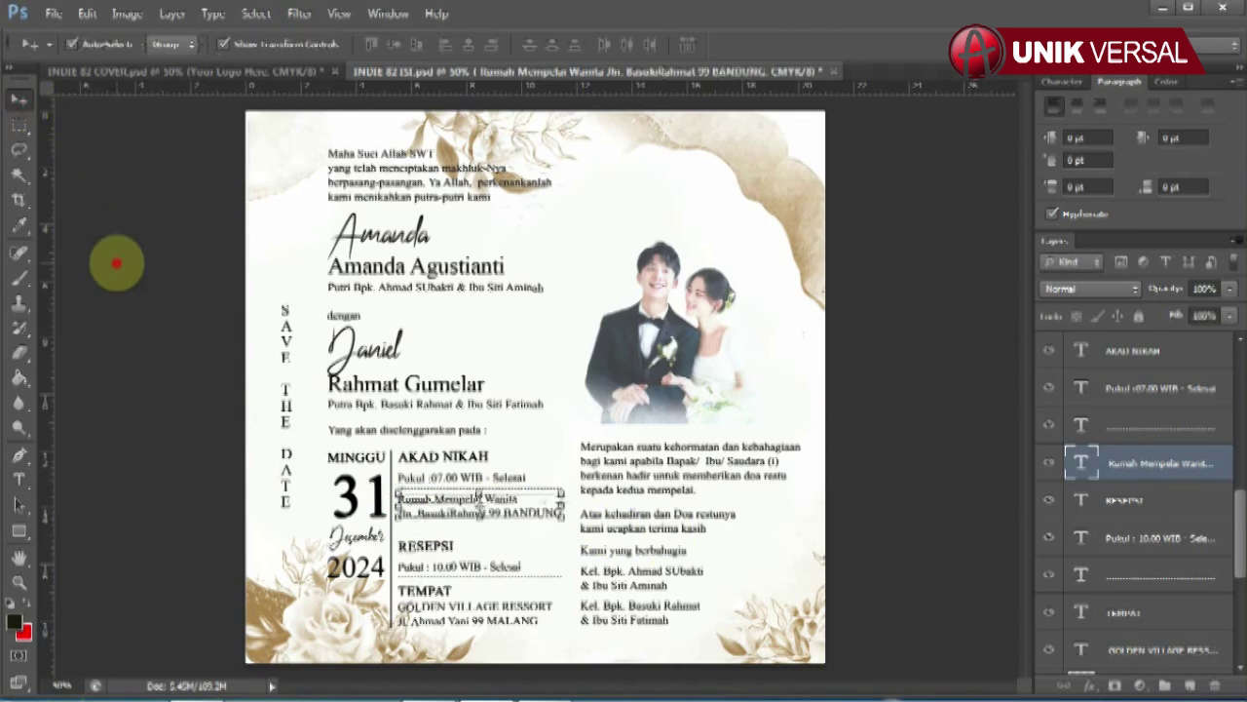
Step: Set the reception time to Pukul : 10.00 WIB - SELESAI
{"action": "left_click", "coordinate": [1086, 542]}
{"action": "left_click", "coordinate": [19, 480]}
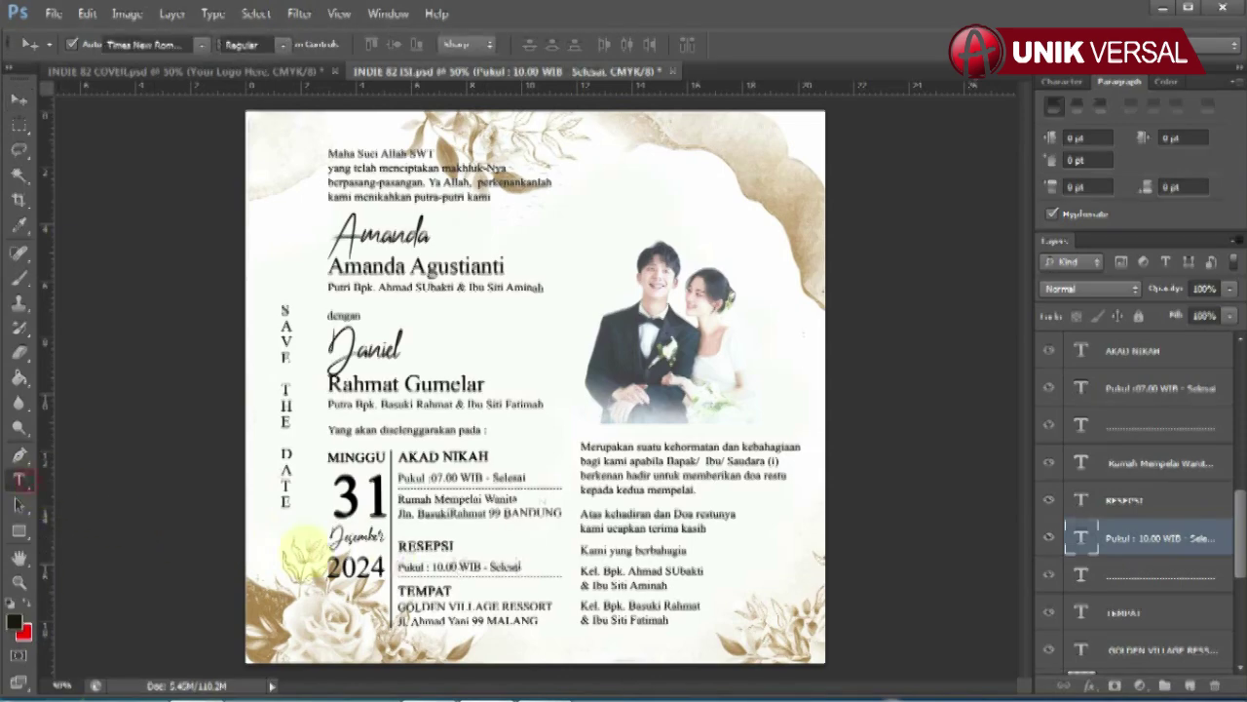
{"action": "left_click_drag", "start_coordinate": [430, 566], "coordinate": [522, 566]}
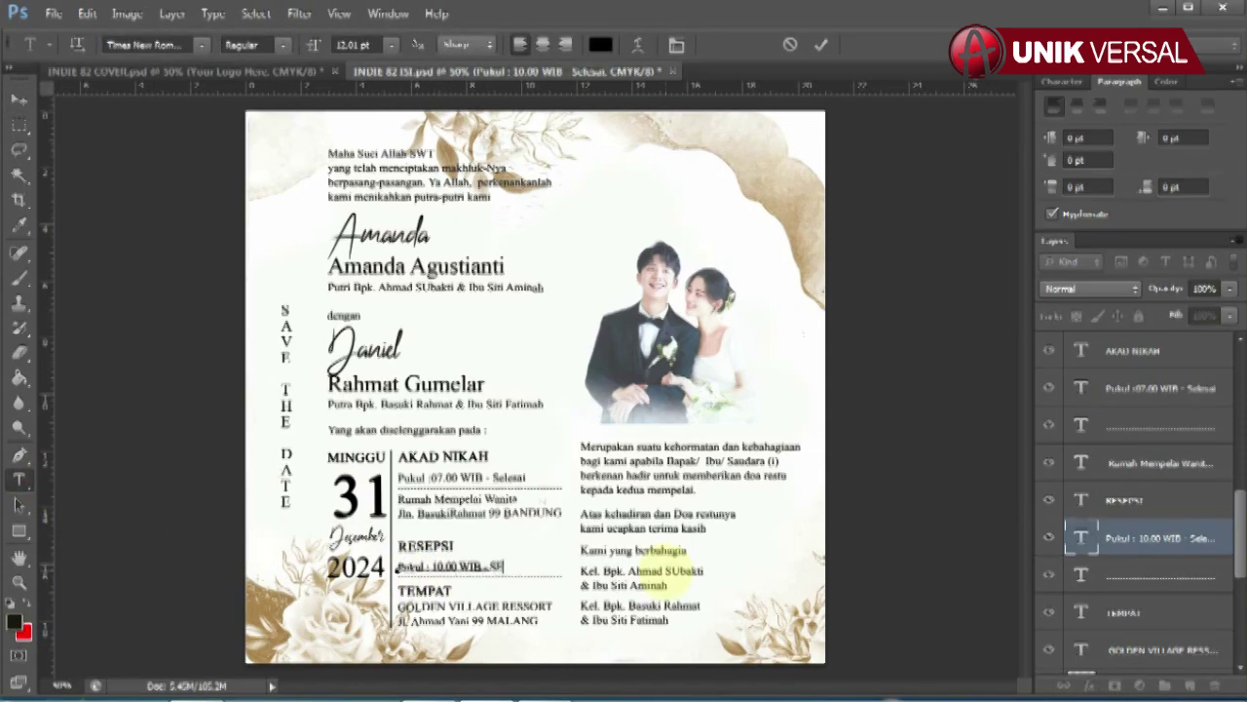
{"action": "left_click", "coordinate": [18, 99]}
Step: Retype the TEMPAT venue in capitals as GOLDEN VILLAGE RESSORT with its BANDUNG street address
{"action": "left_click", "coordinate": [1148, 649]}
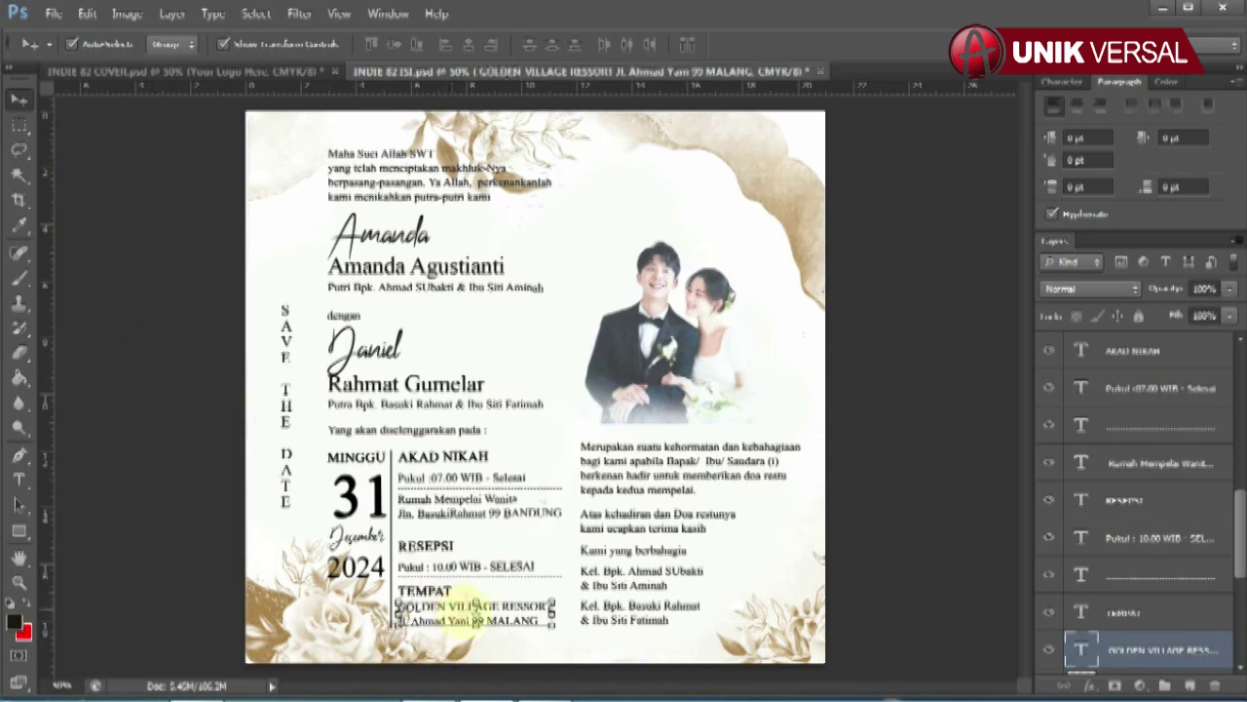
{"action": "left_click", "coordinate": [19, 481]}
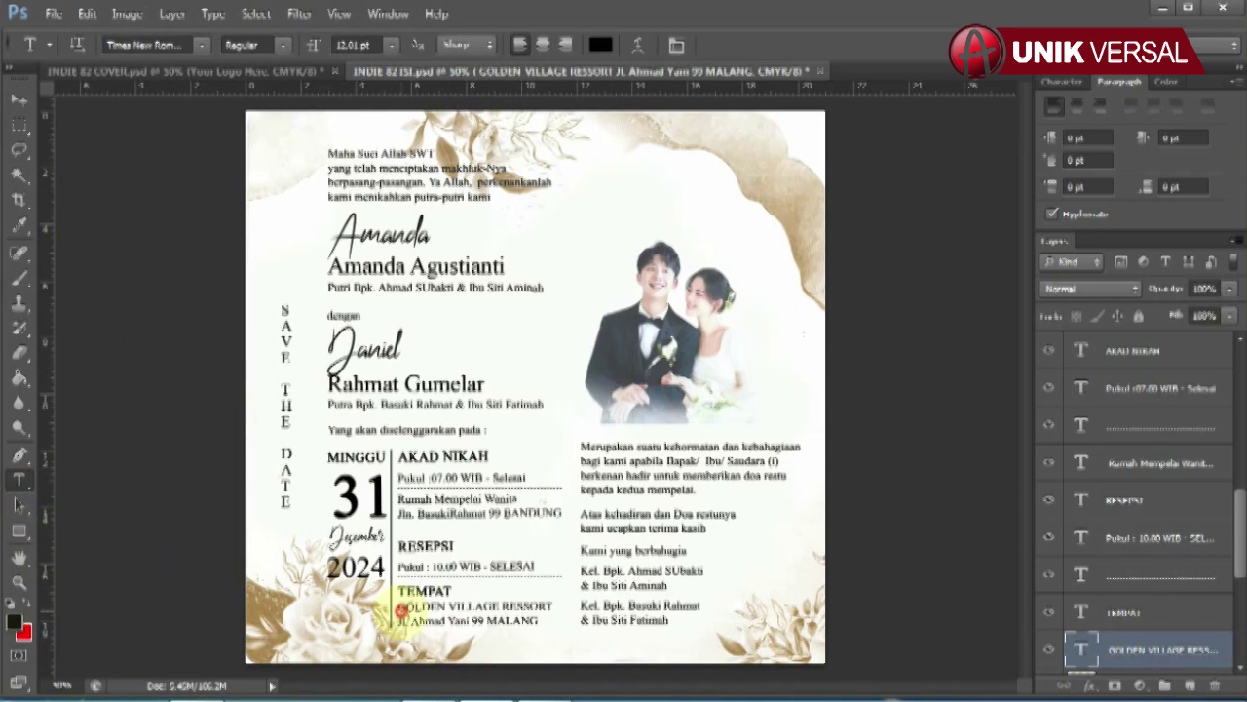
{"action": "left_click", "coordinate": [400, 611]}
{"action": "key", "text": "ctrl+a"}
{"action": "type", "text": "GOLDEN VILLAG"}
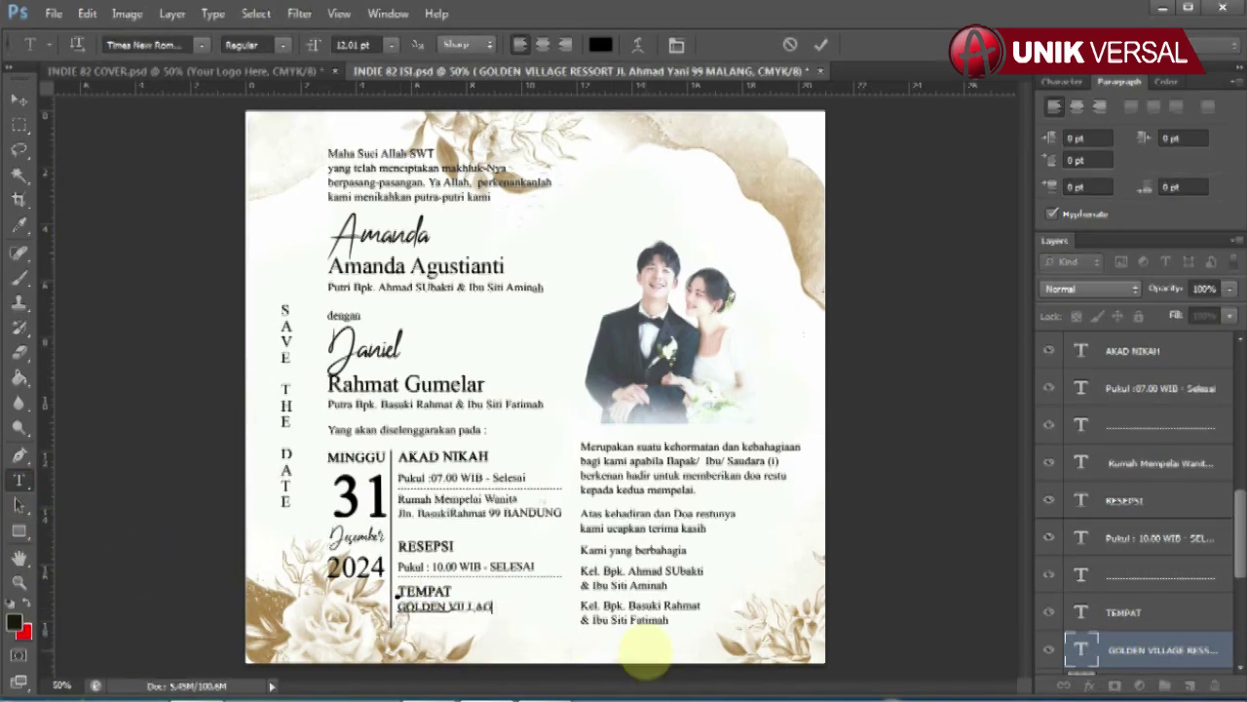
{"action": "type", "text": "E RESSORT JL. AHMAD YANI 99 BANDUNG"}
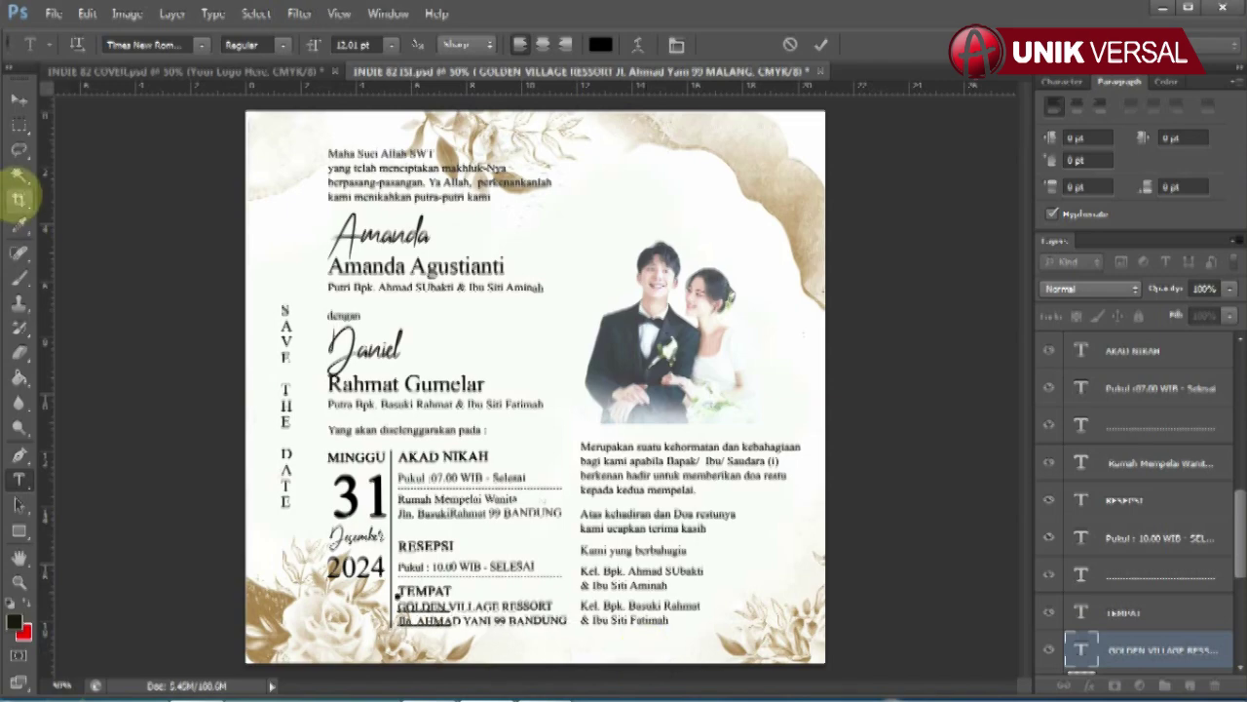
{"action": "left_click", "coordinate": [20, 98]}
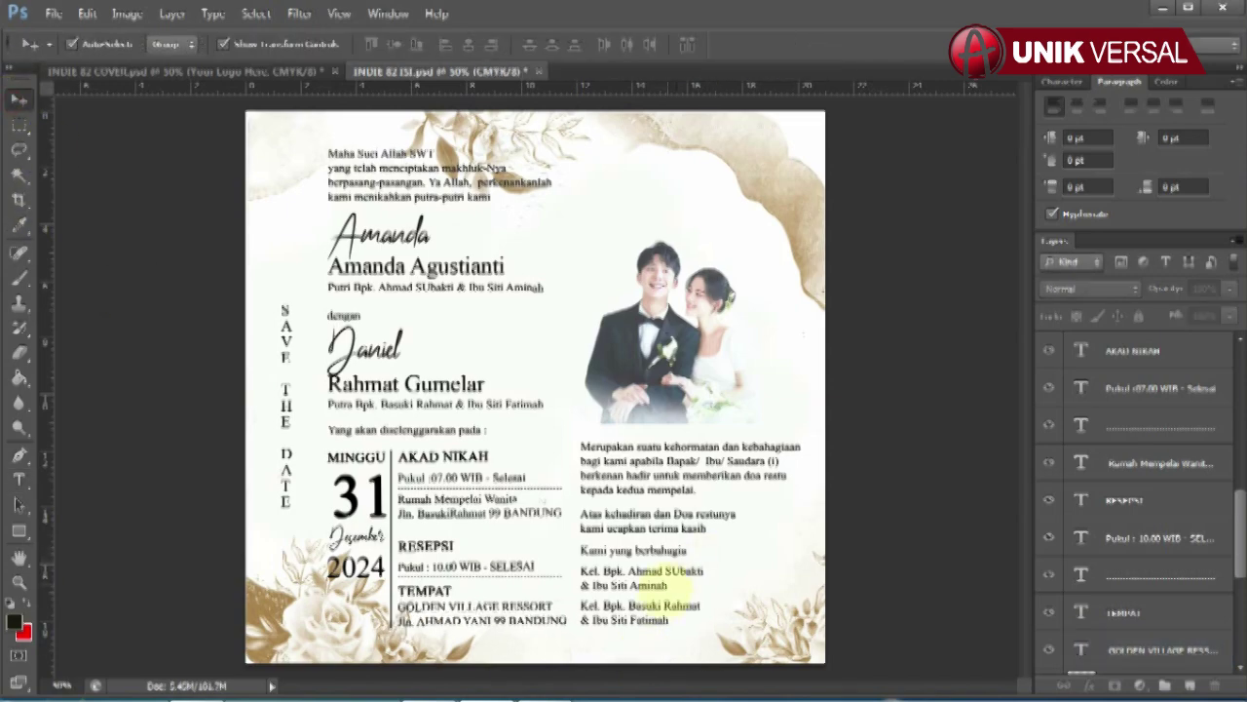
{"action": "left_click", "coordinate": [643, 577]}
{"action": "left_click", "coordinate": [20, 478]}
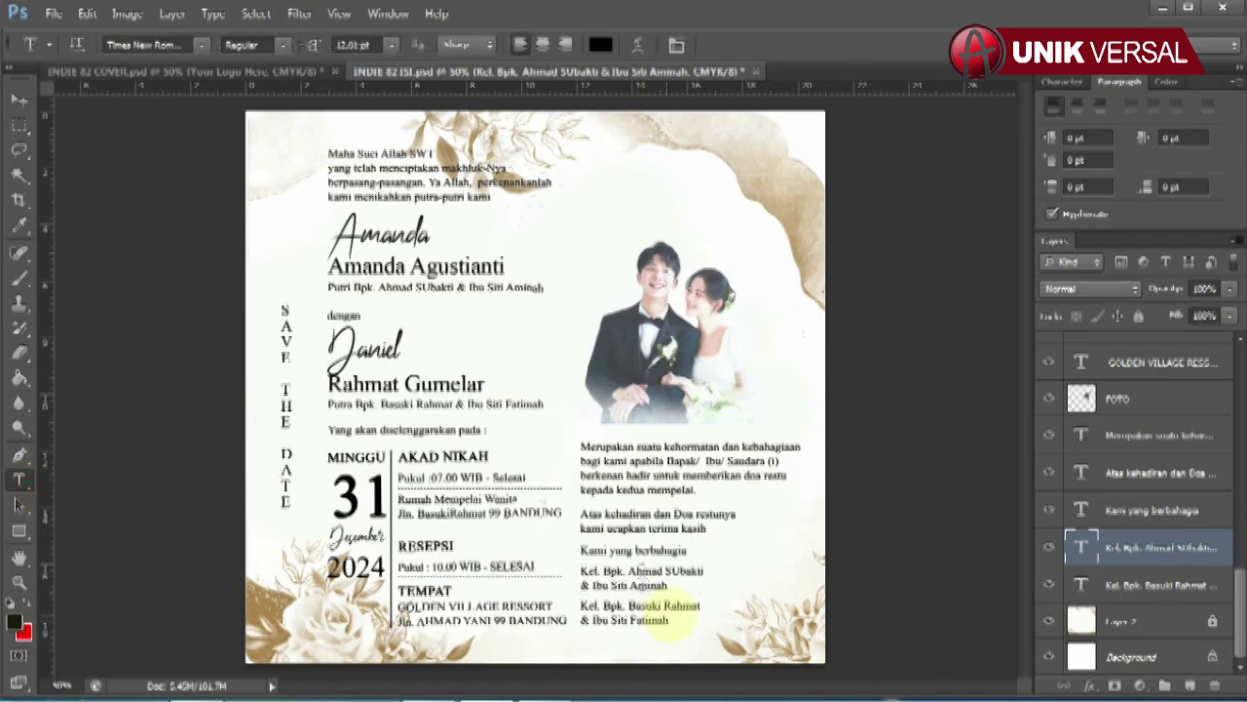
{"action": "left_click_drag", "start_coordinate": [582, 570], "coordinate": [705, 589]}
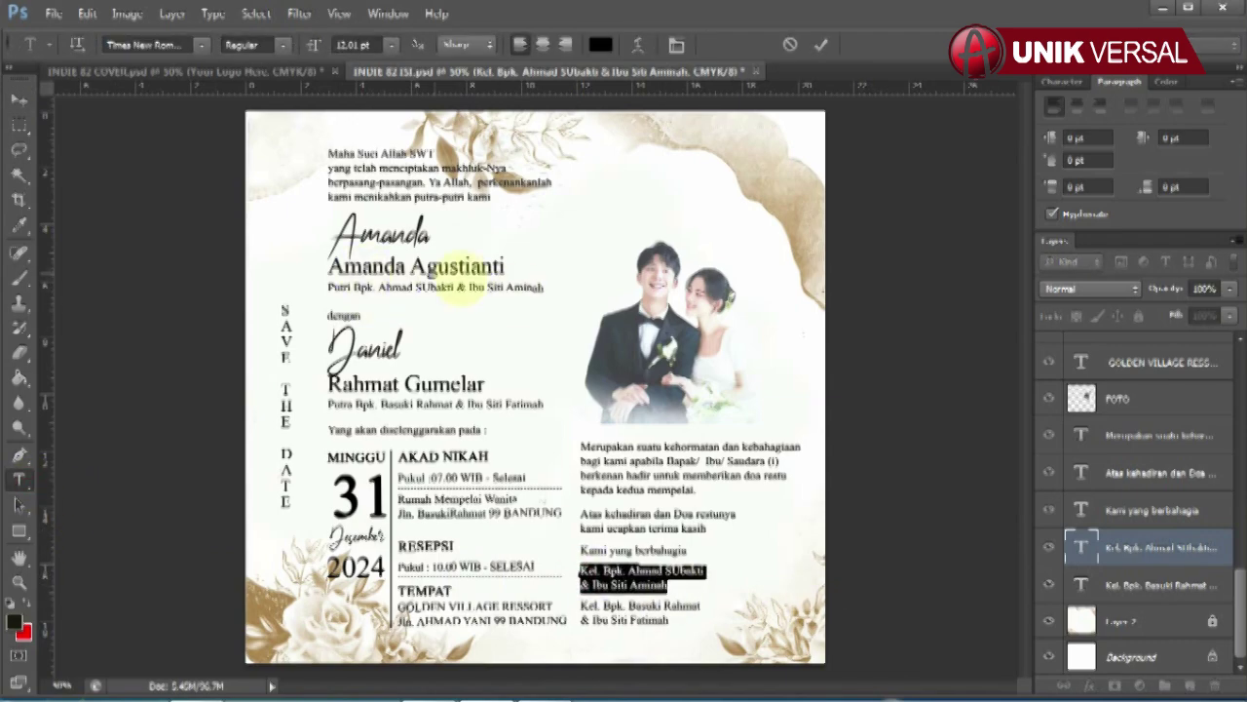
{"action": "left_click", "coordinate": [20, 98]}
{"action": "left_click", "coordinate": [643, 612]}
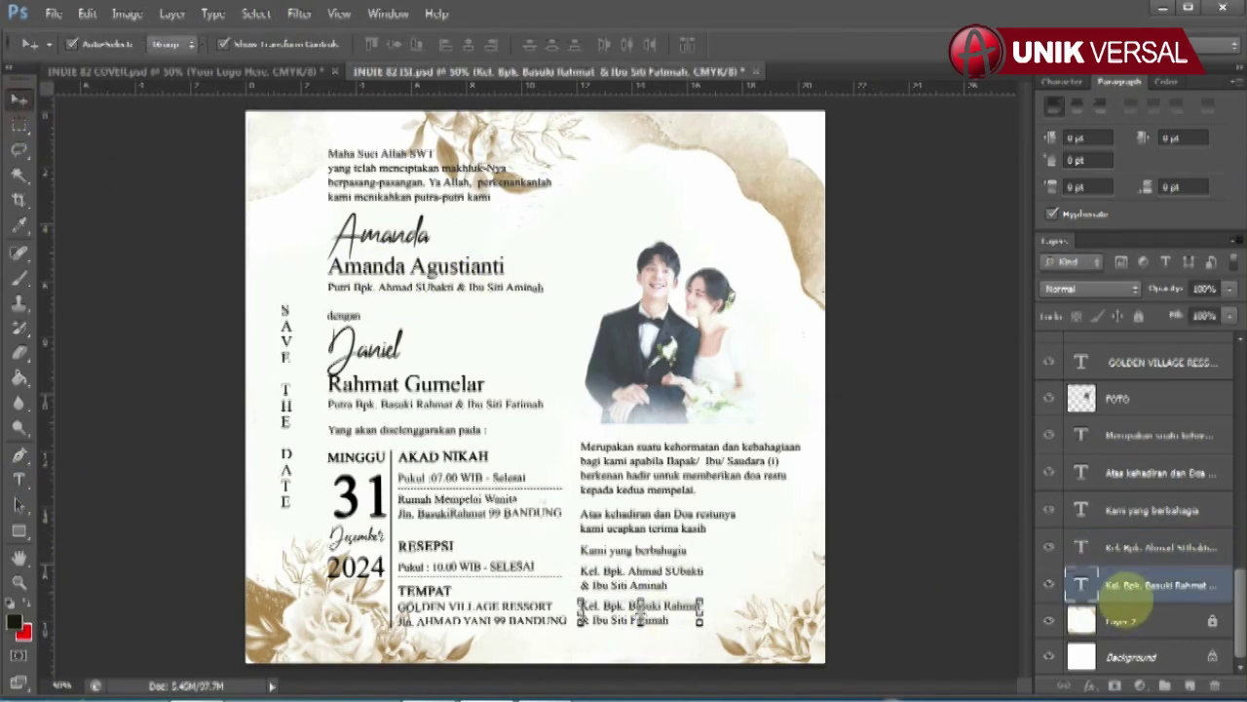
{"action": "left_click", "coordinate": [19, 478]}
{"action": "left_click_drag", "start_coordinate": [582, 602], "coordinate": [702, 624]}
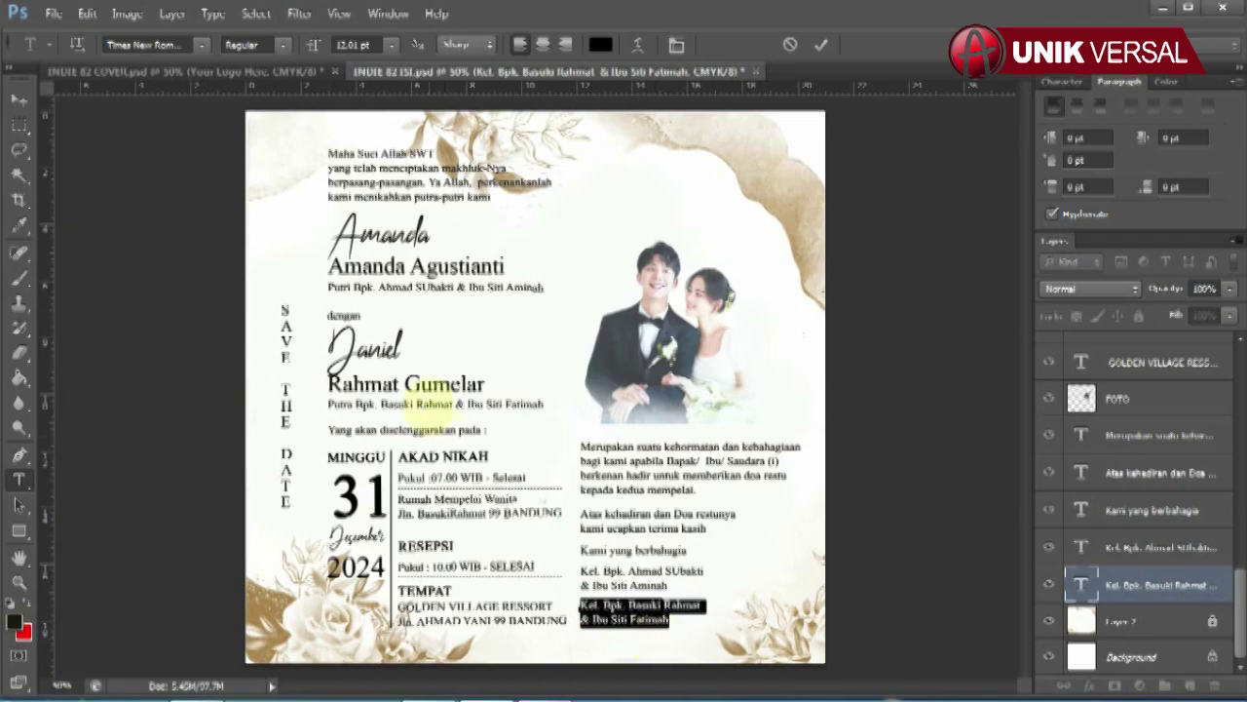
{"action": "left_click", "coordinate": [20, 98]}
{"action": "left_click", "coordinate": [906, 631]}
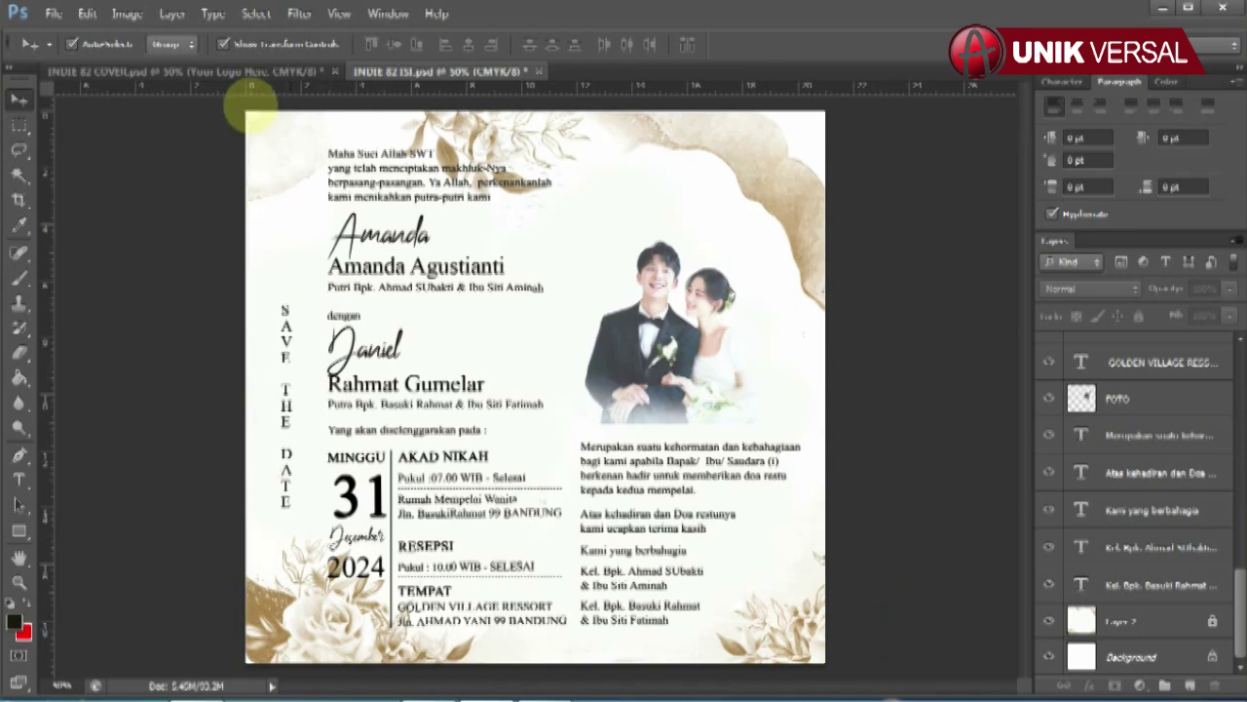
Step: Check the cover design, then return to the INDIE 82 ISI inner page
{"action": "left_click", "coordinate": [248, 71]}
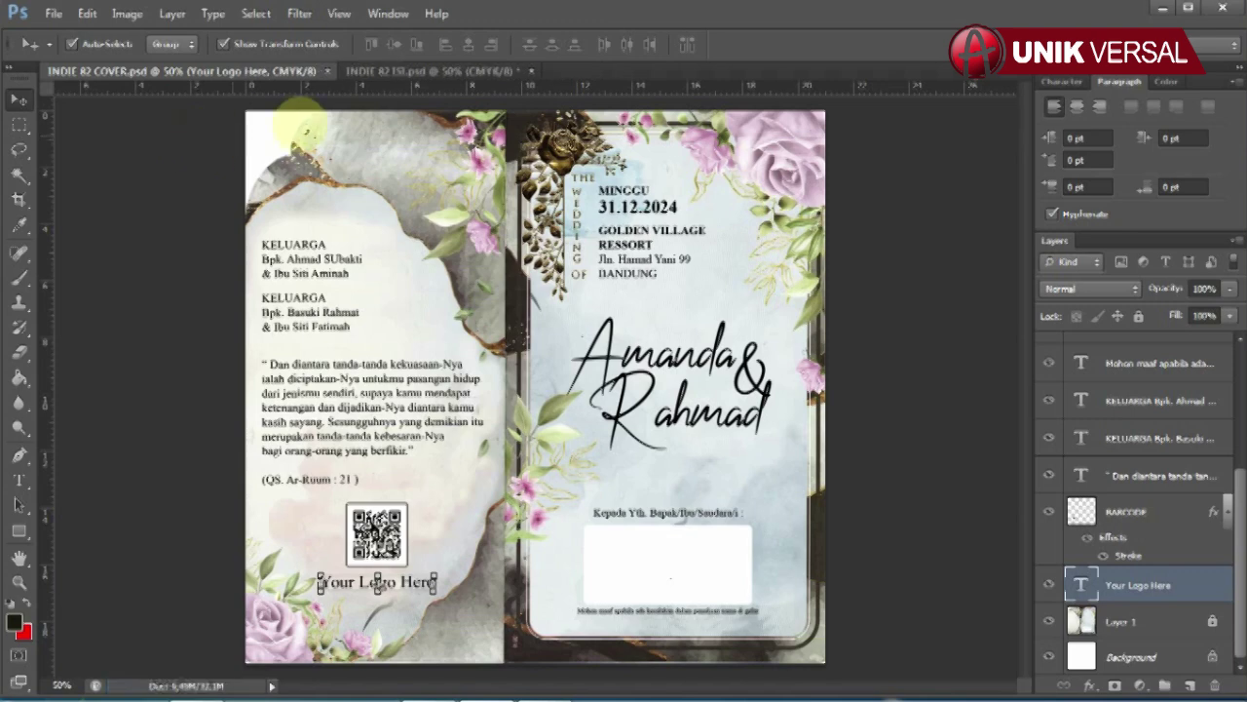
{"action": "left_click", "coordinate": [416, 72]}
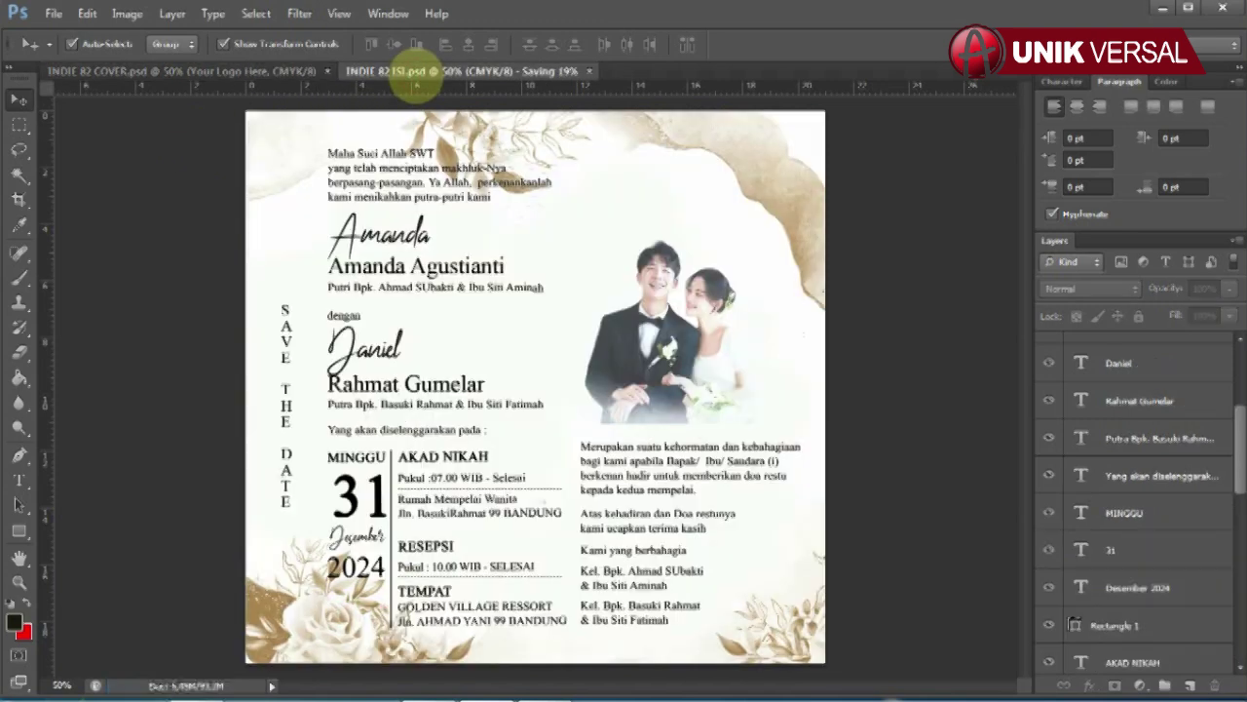